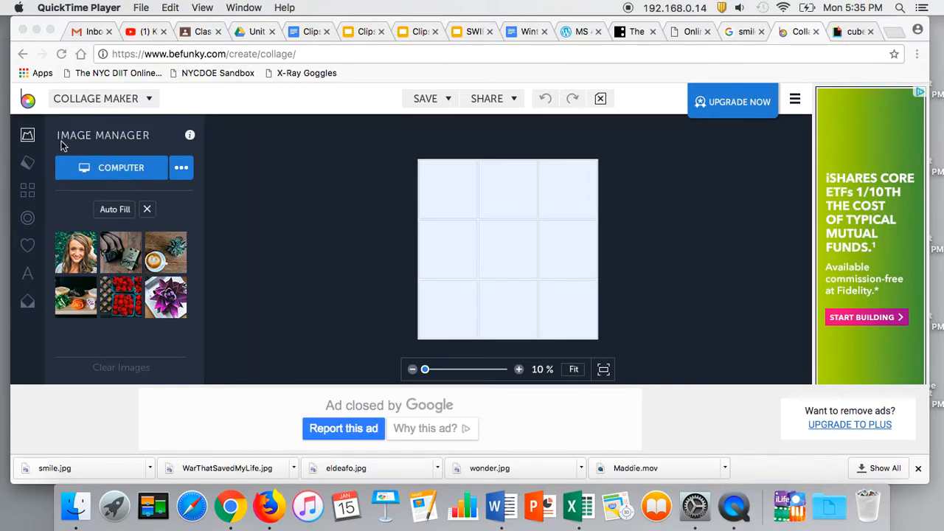
- Upload smile.jpg, WarThatSavedMyLife.jpg, eldeafo.jpg and wonder.jpg from Downloads into the Image Manager
{"action": "left_click", "coordinate": [27, 137]}
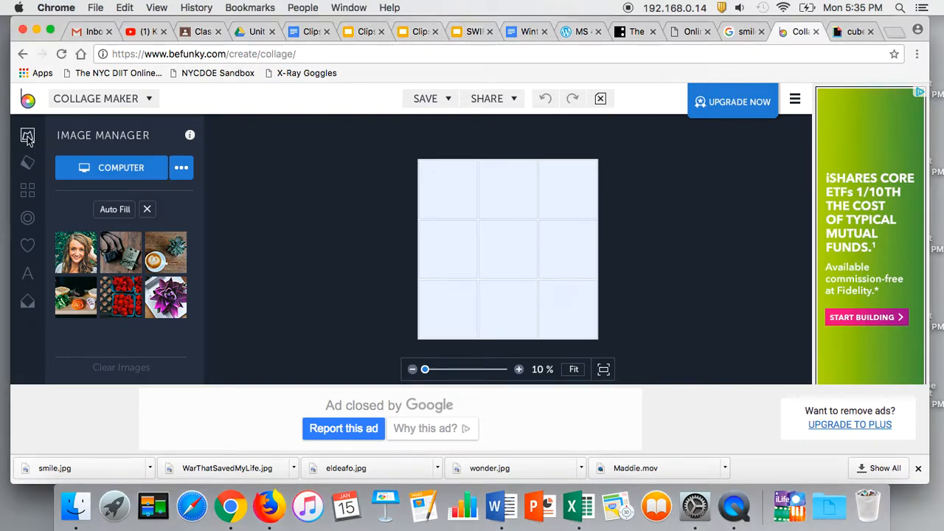
{"action": "left_click", "coordinate": [107, 169]}
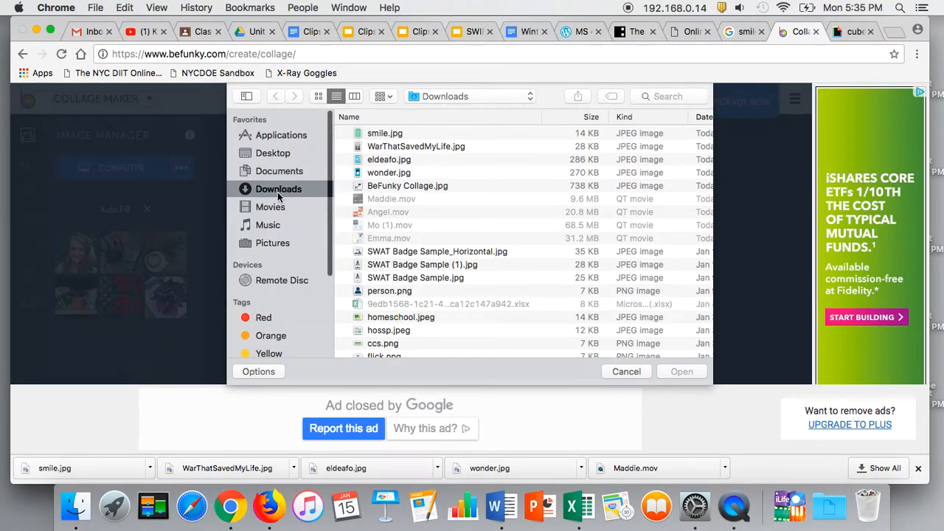
{"action": "left_click", "coordinate": [385, 134]}
{"action": "key", "text": "shift+Down"}
{"action": "key", "text": "shift+Down"}
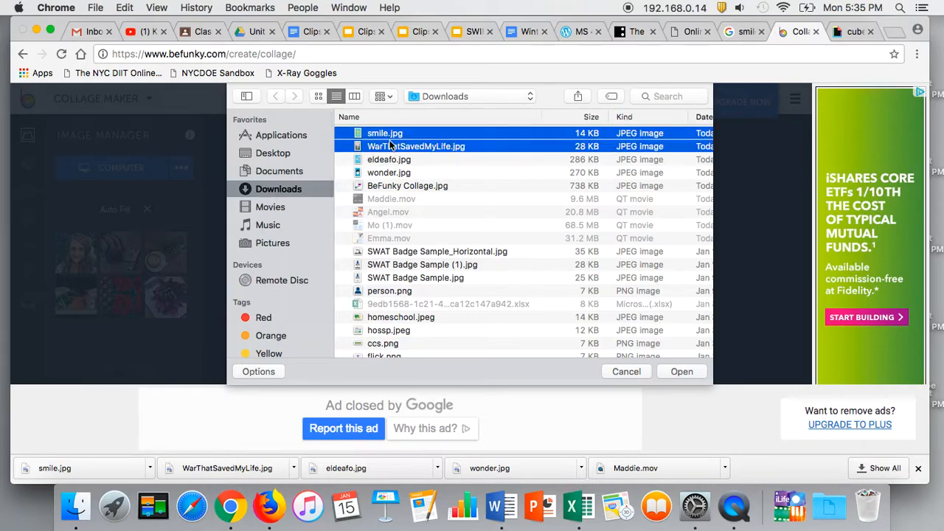
{"action": "key", "text": "shift+Down"}
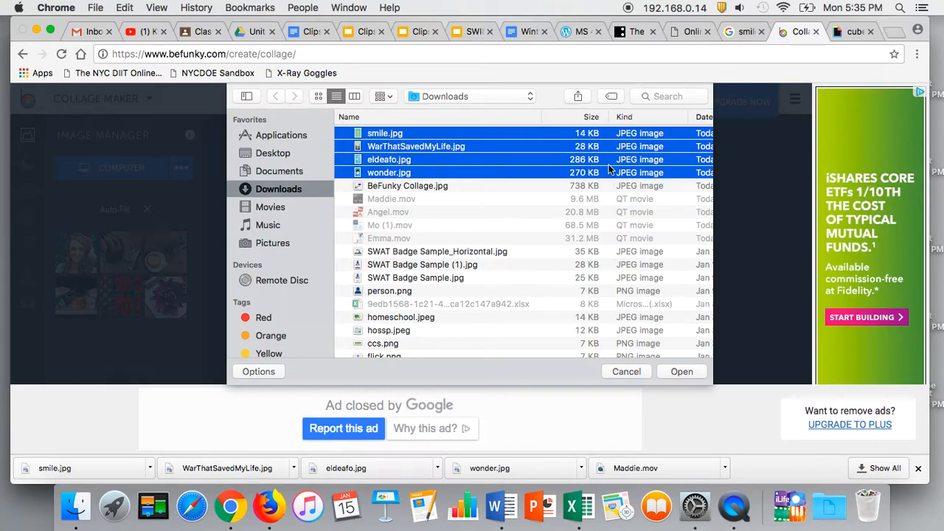
{"action": "left_click", "coordinate": [680, 371]}
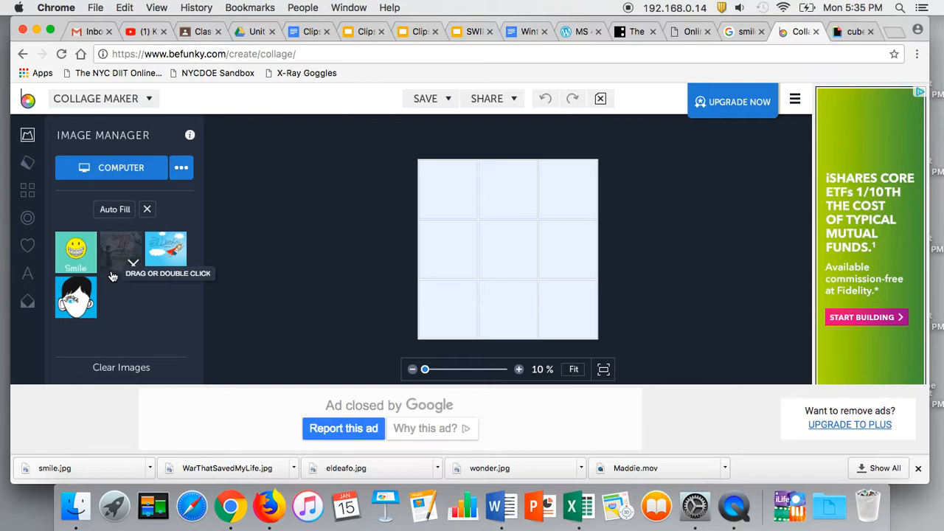
- Reshape the grid into four equal cells and drop the Smile cover into the top-left cell
{"action": "left_click_drag", "start_coordinate": [475, 234], "coordinate": [552, 283]}
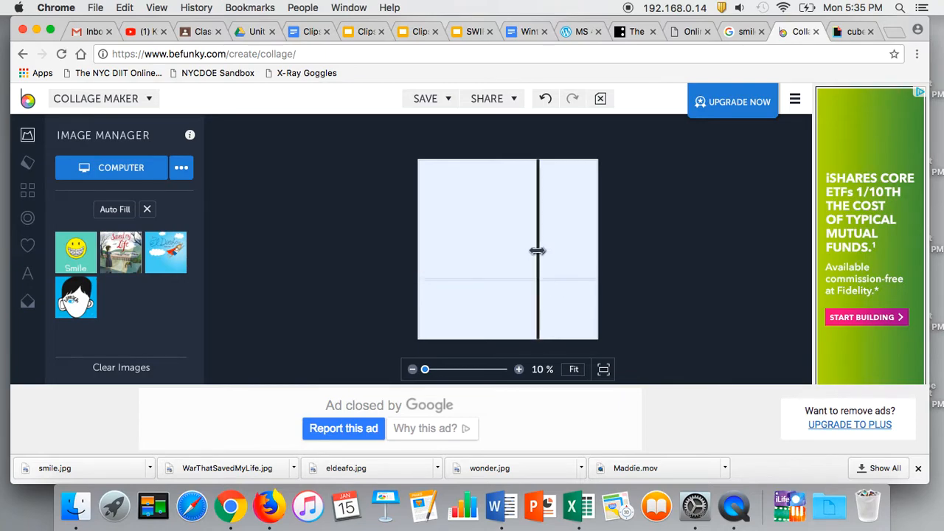
{"action": "left_click_drag", "start_coordinate": [536, 244], "coordinate": [508, 244]}
{"action": "left_click_drag", "start_coordinate": [525, 280], "coordinate": [525, 251]}
{"action": "mouse_move", "coordinate": [67, 265]}
{"action": "left_click_drag", "start_coordinate": [68, 265], "coordinate": [461, 210]}
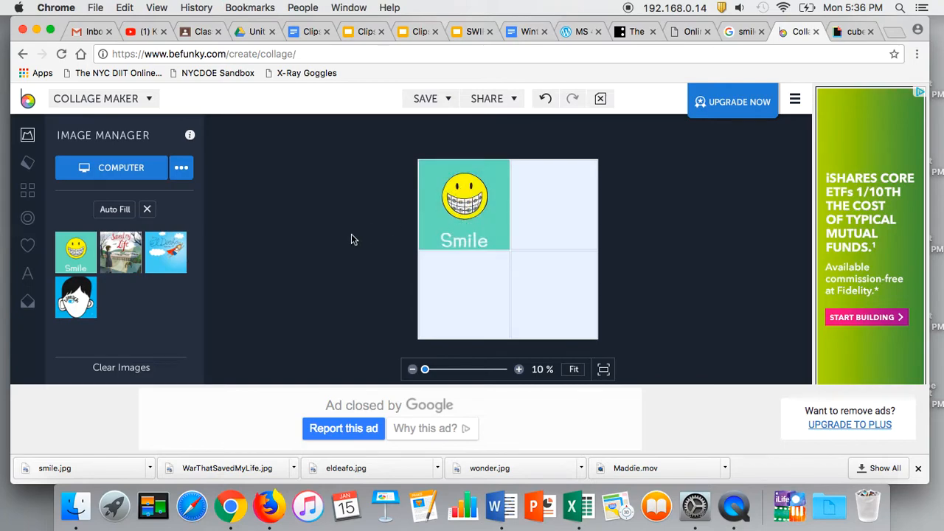
- Edit the Smile image, trying a larger size and rotating it a full turn back upright
{"action": "left_click", "coordinate": [467, 225]}
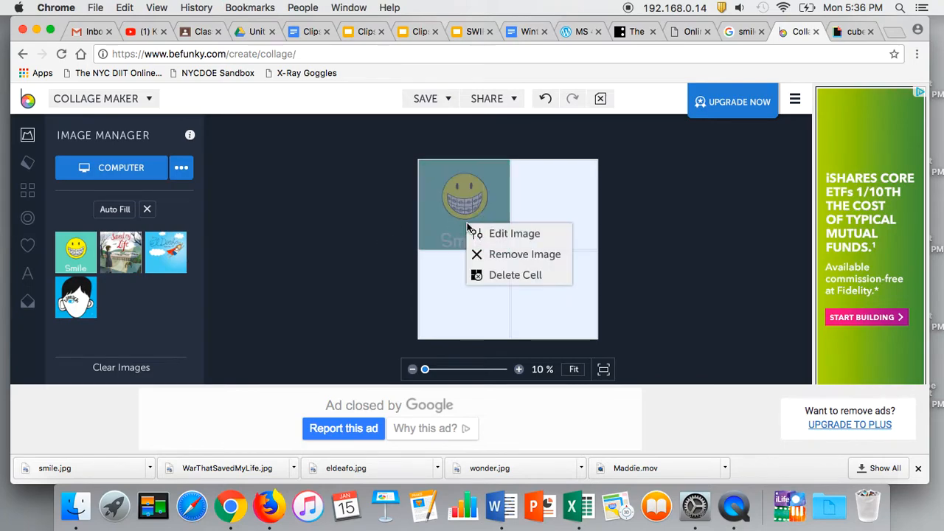
{"action": "left_click", "coordinate": [511, 234]}
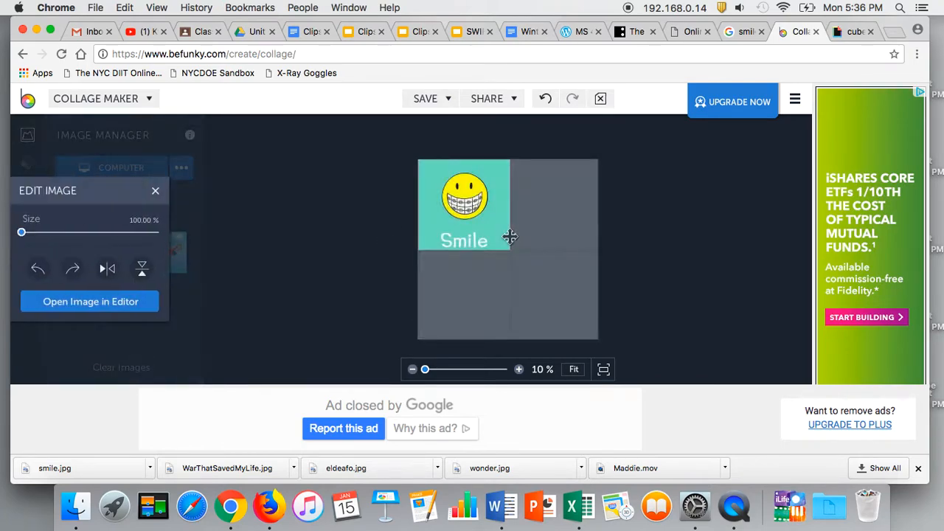
{"action": "mouse_move", "coordinate": [23, 234]}
{"action": "left_mouse_down"}
{"action": "mouse_move", "coordinate": [96, 237]}
{"action": "mouse_move", "coordinate": [18, 233]}
{"action": "left_mouse_up"}
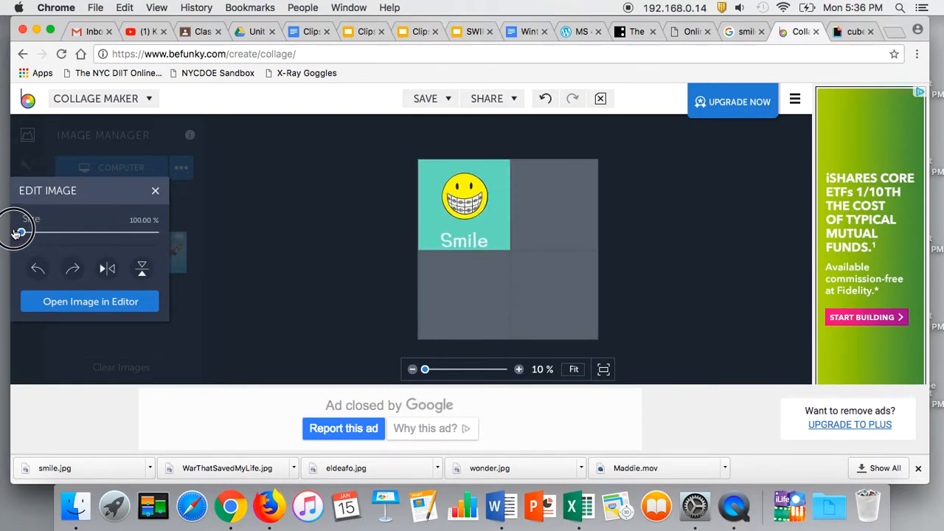
{"action": "left_click", "coordinate": [38, 271]}
{"action": "left_click", "coordinate": [38, 271]}
{"action": "left_click", "coordinate": [39, 270]}
{"action": "left_click", "coordinate": [39, 271]}
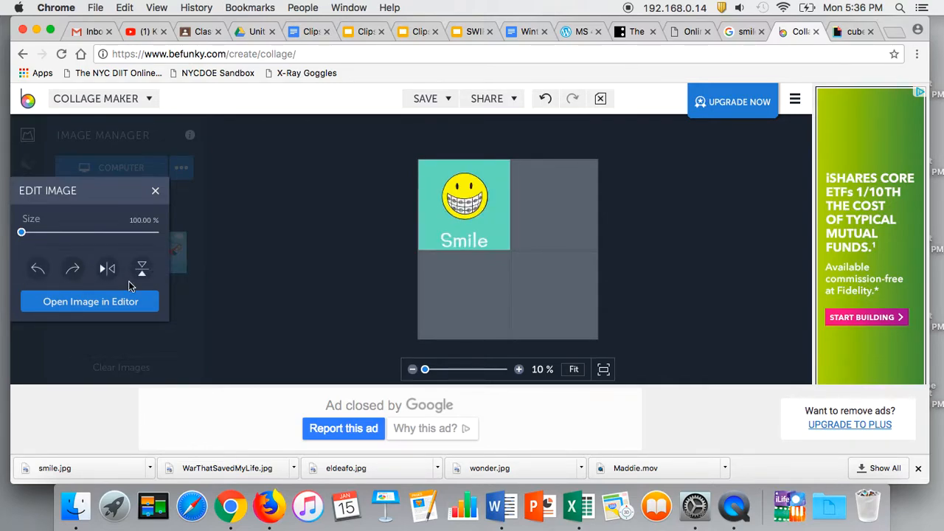
- Undo the Smile image's mirror and flip, then place the War That Saved My Life cover top-right
{"action": "left_click", "coordinate": [108, 270]}
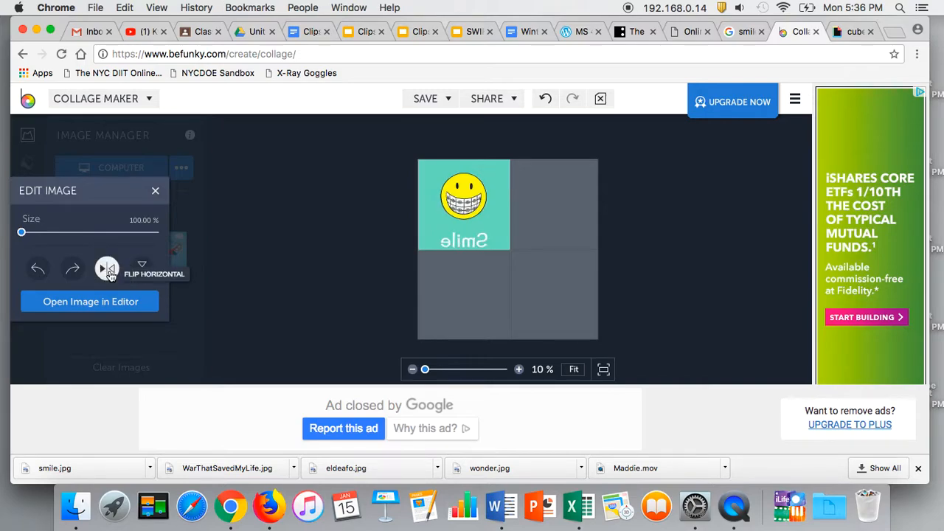
{"action": "left_click", "coordinate": [143, 268]}
{"action": "left_click", "coordinate": [143, 268]}
{"action": "left_click", "coordinate": [108, 270]}
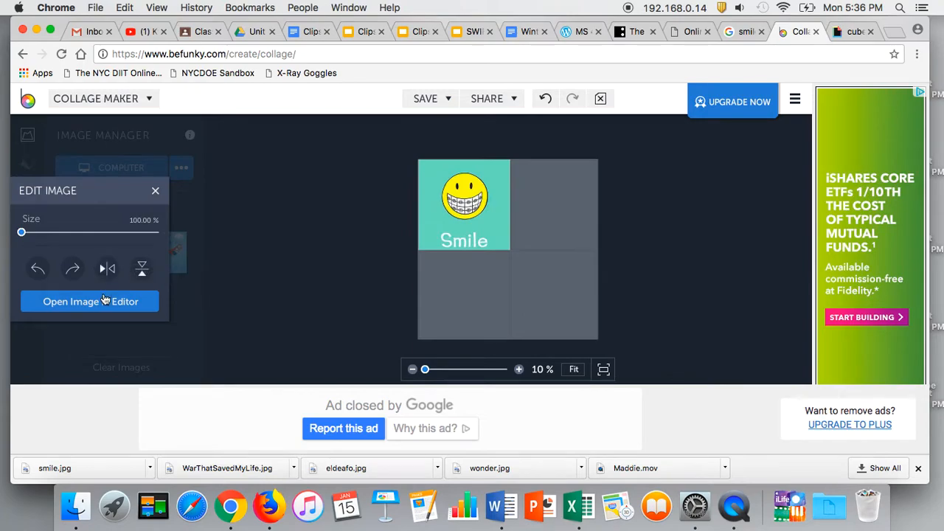
{"action": "left_click", "coordinate": [155, 190]}
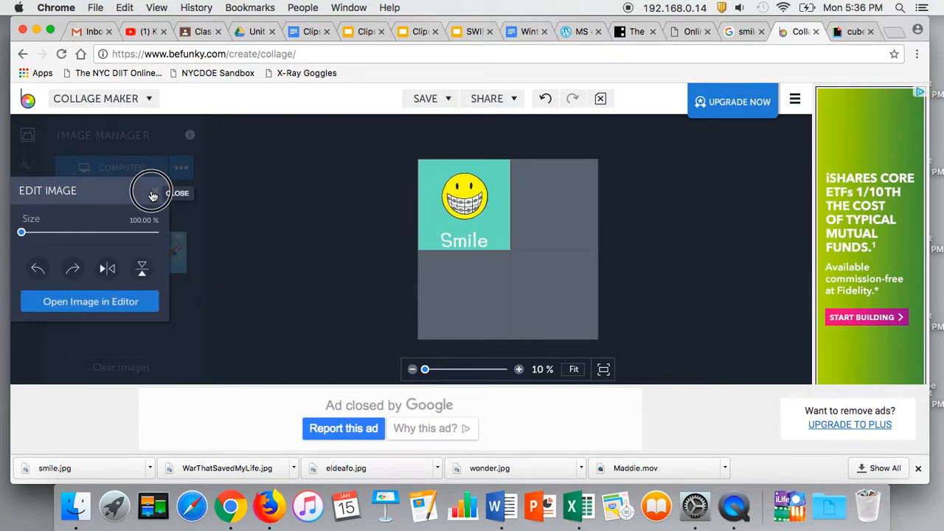
{"action": "left_click_drag", "start_coordinate": [123, 252], "coordinate": [542, 215]}
- Shift the War That Saved My Life cover down within its cell to reveal its full title
{"action": "left_click", "coordinate": [562, 223]}
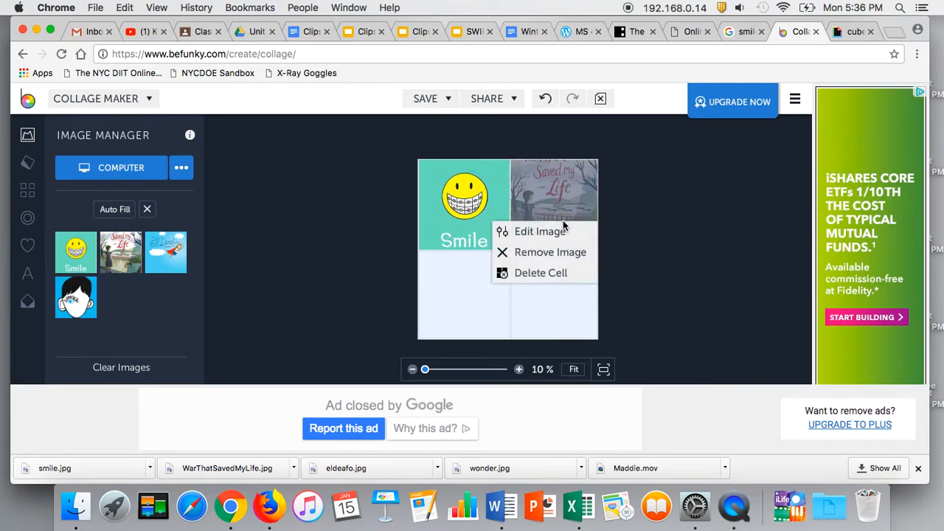
{"action": "left_click", "coordinate": [540, 233]}
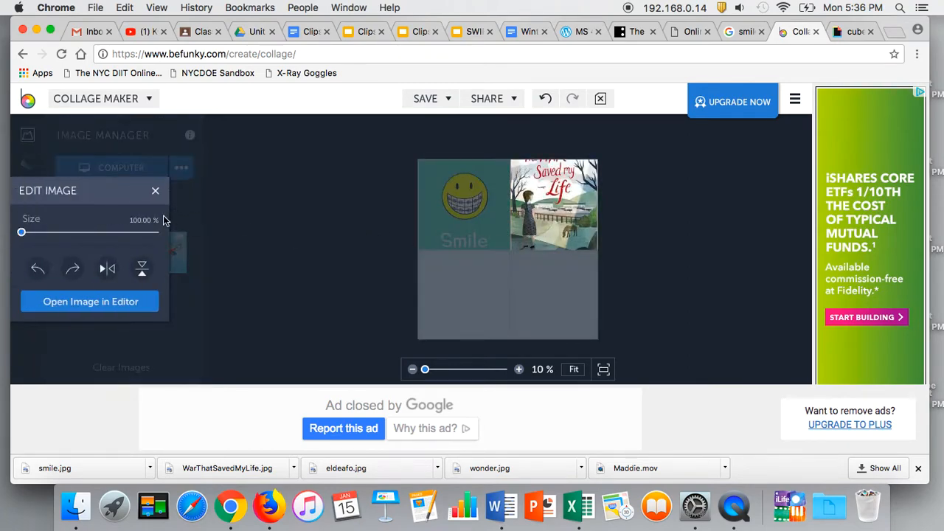
{"action": "left_click_drag", "start_coordinate": [21, 235], "coordinate": [21, 205]}
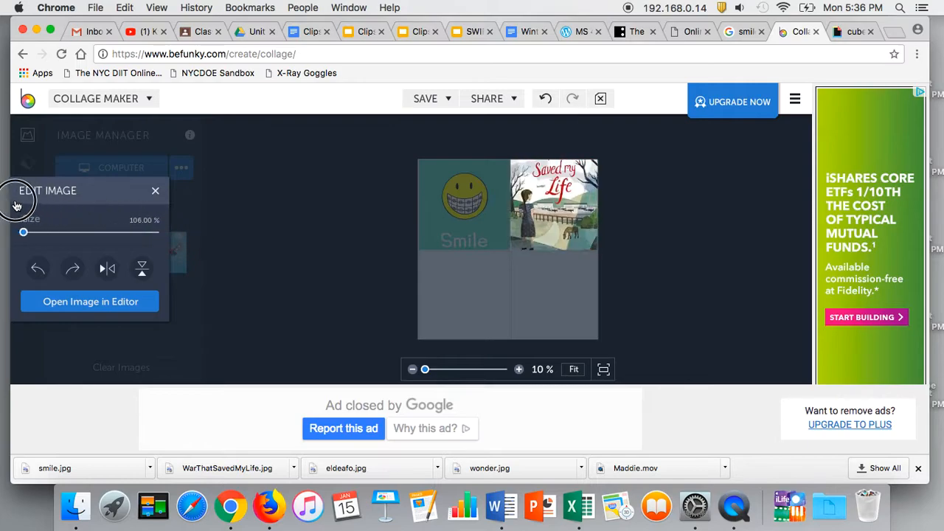
{"action": "left_click_drag", "start_coordinate": [577, 194], "coordinate": [580, 212]}
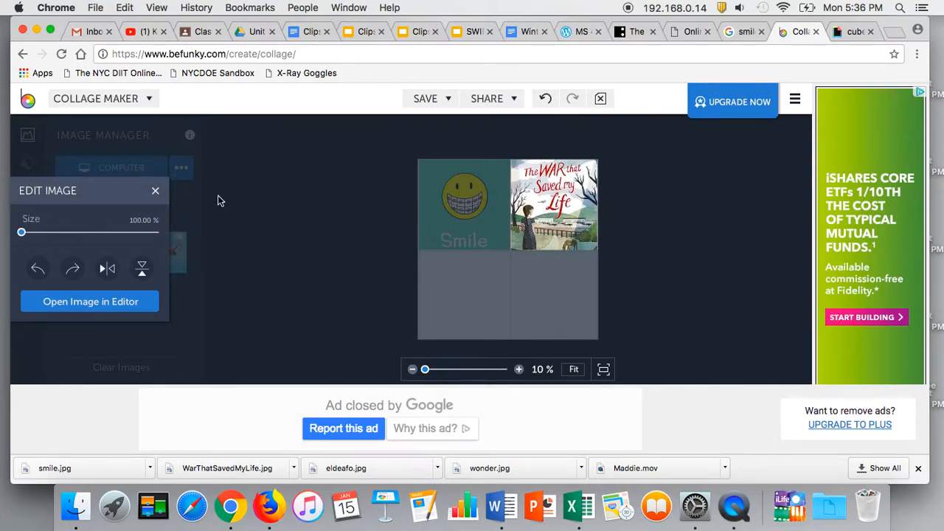
{"action": "left_click", "coordinate": [156, 194]}
- Place the Wonder cover bottom-left and the El Deafo cover bottom-right
{"action": "left_click_drag", "start_coordinate": [76, 297], "coordinate": [452, 312]}
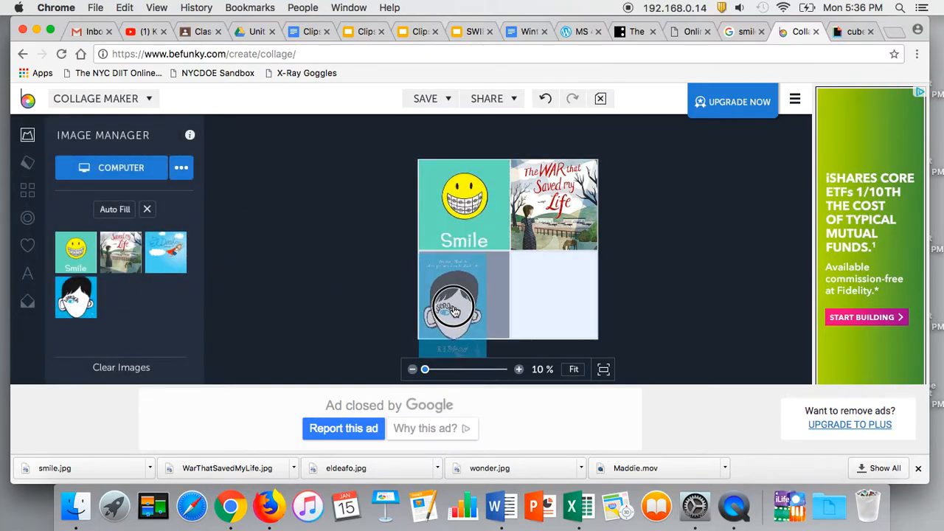
{"action": "left_click", "coordinate": [463, 302]}
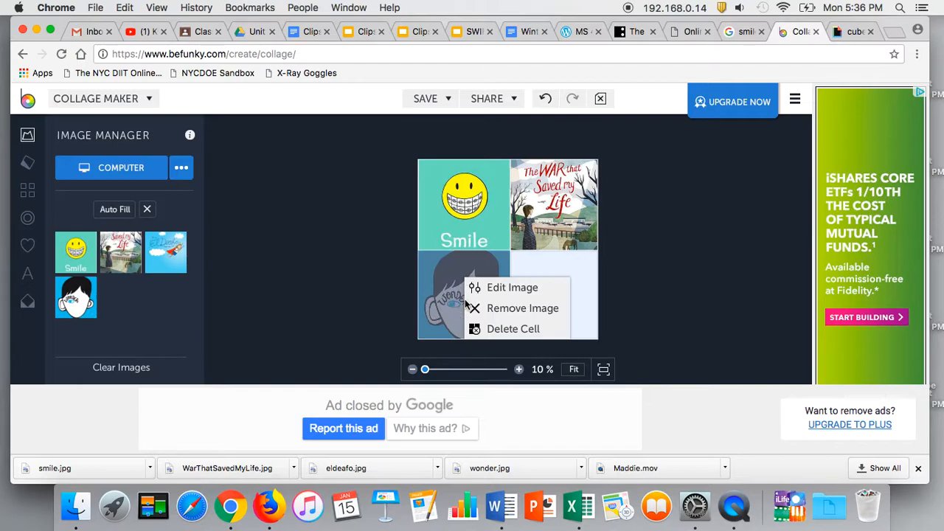
{"action": "left_click", "coordinate": [424, 280]}
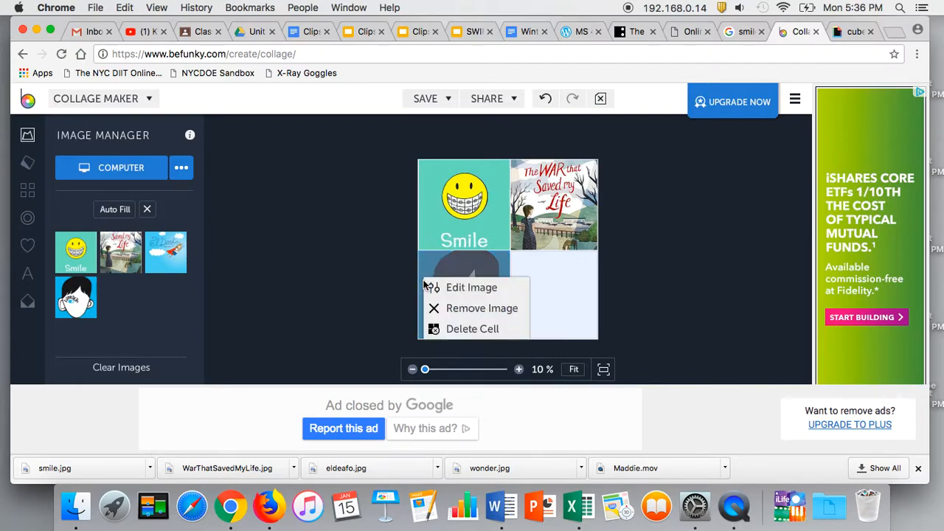
{"action": "left_click_drag", "start_coordinate": [167, 266], "coordinate": [547, 309]}
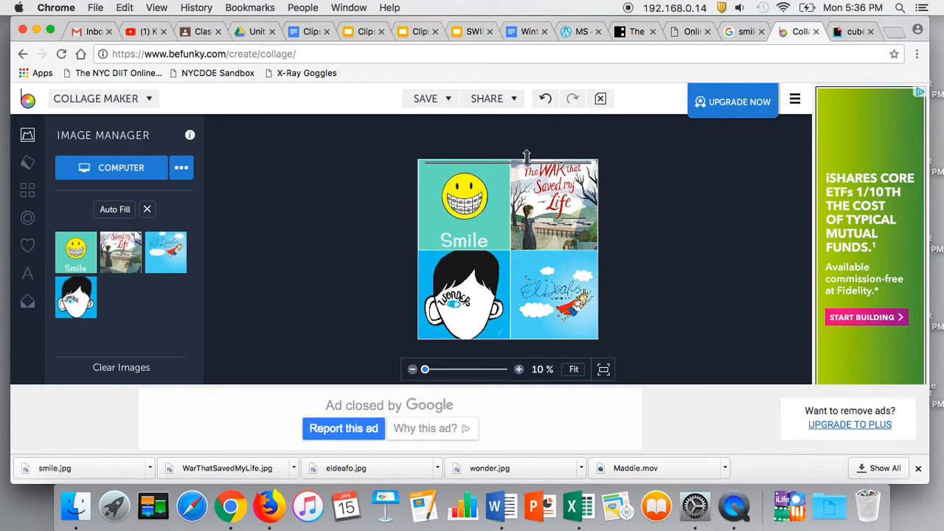
- Save the collage to the computer's Downloads folder as the JPG SimilarBooks
{"action": "left_click", "coordinate": [435, 100]}
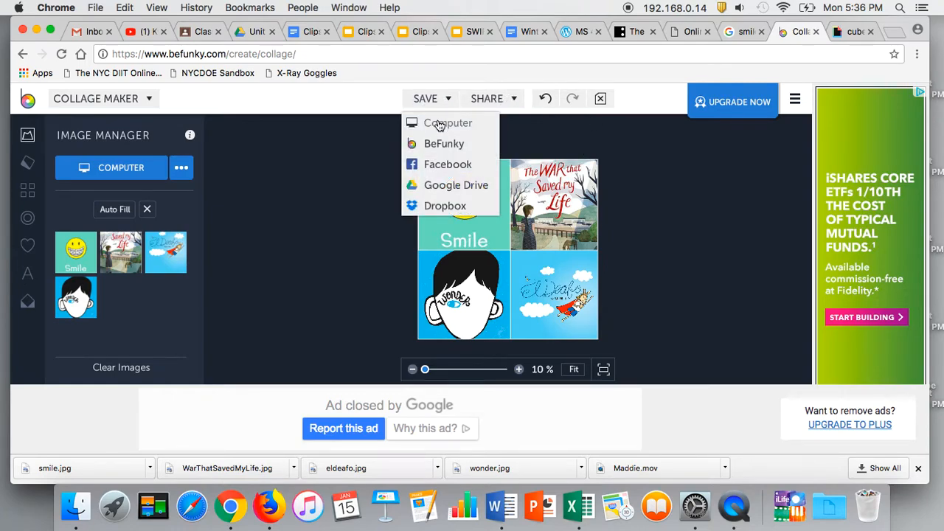
{"action": "left_click", "coordinate": [439, 125]}
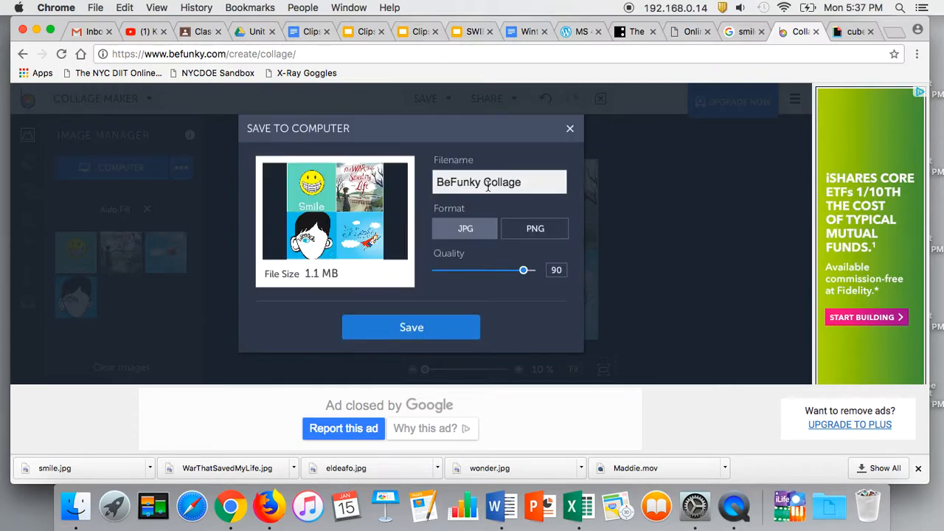
{"action": "left_click_drag", "start_coordinate": [521, 182], "coordinate": [429, 184]}
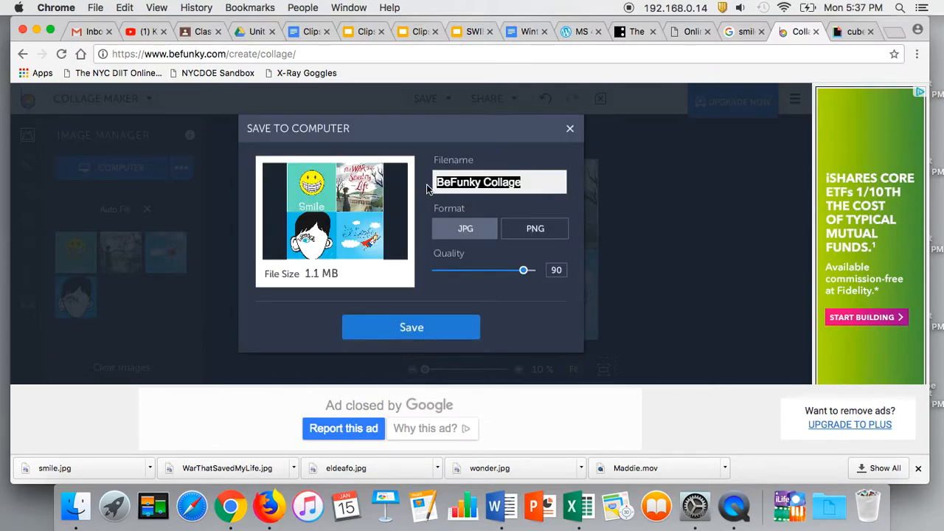
{"action": "type", "text": "SimilarBooks"}
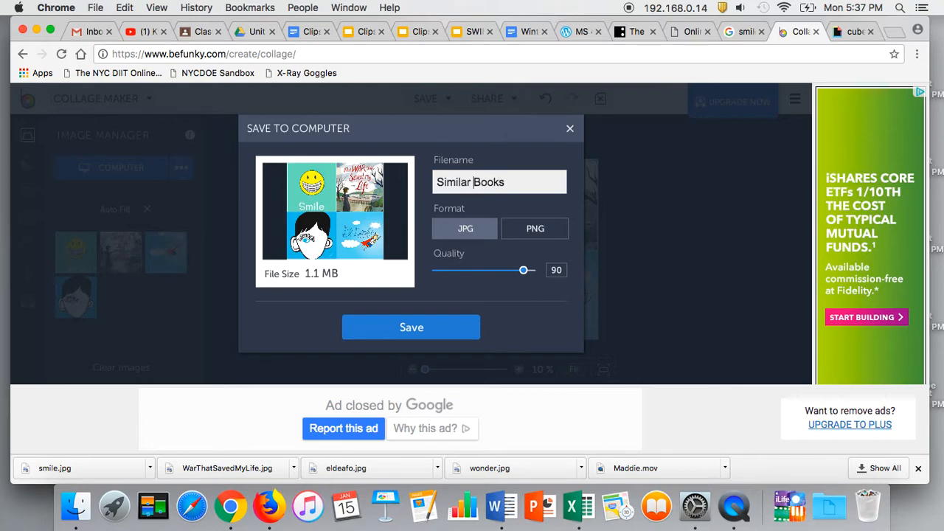
{"action": "left_click", "coordinate": [394, 326]}
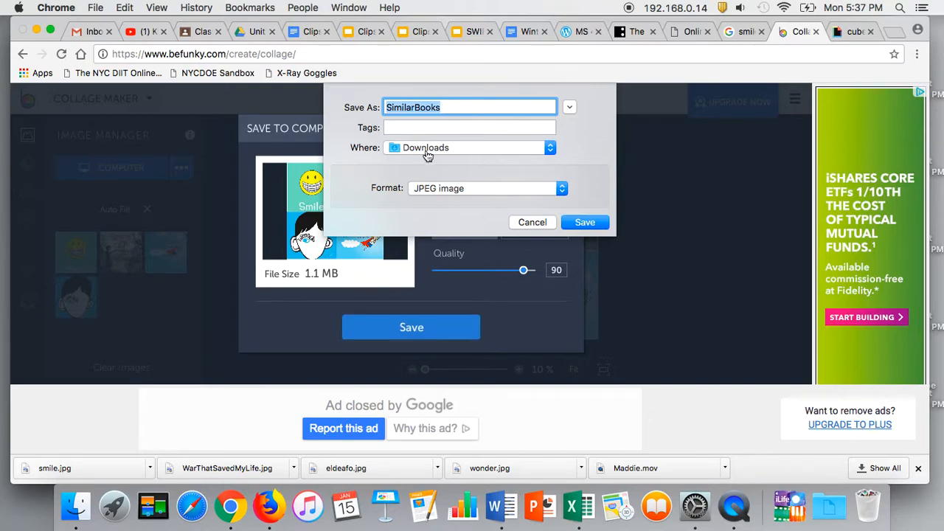
{"action": "left_click", "coordinate": [584, 223]}
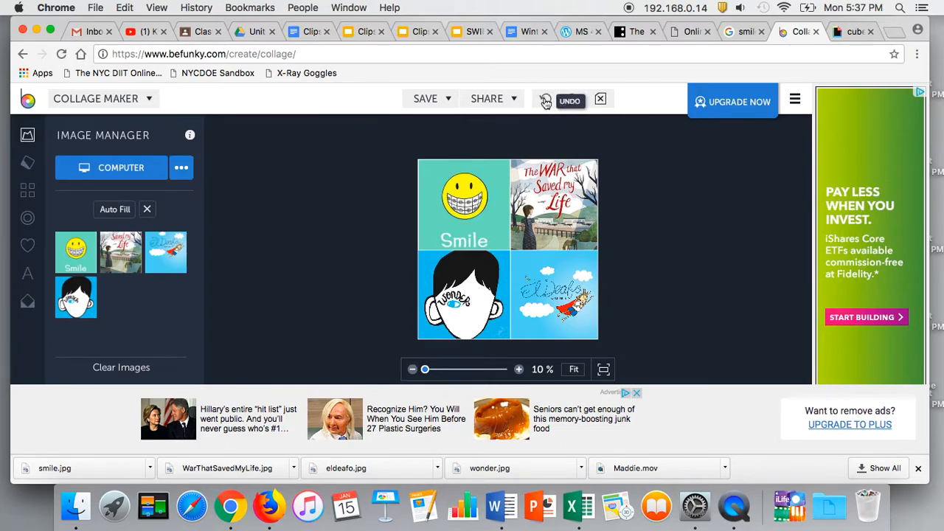
- Clear all covers from the collage and remove the left column, leaving three full-width rows
{"action": "left_click", "coordinate": [601, 98]}
{"action": "left_click", "coordinate": [451, 254]}
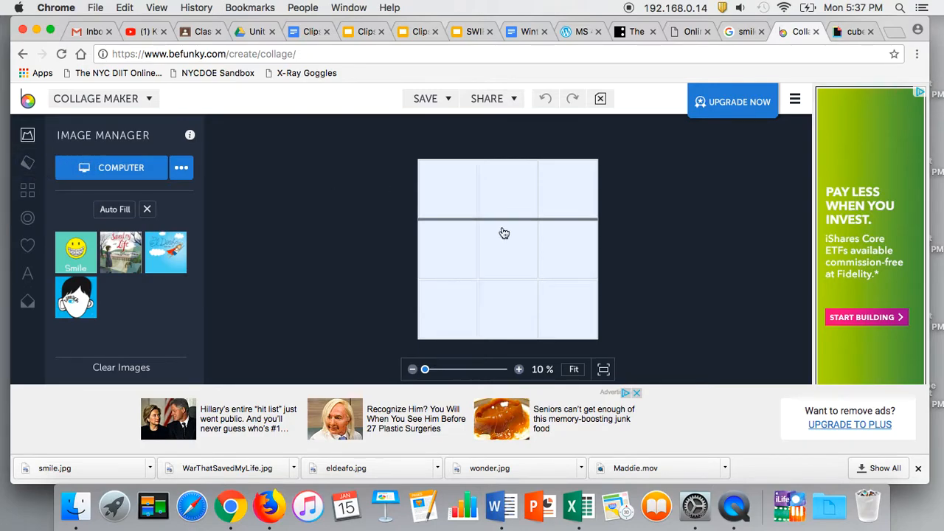
{"action": "left_click_drag", "start_coordinate": [480, 249], "coordinate": [615, 259]}
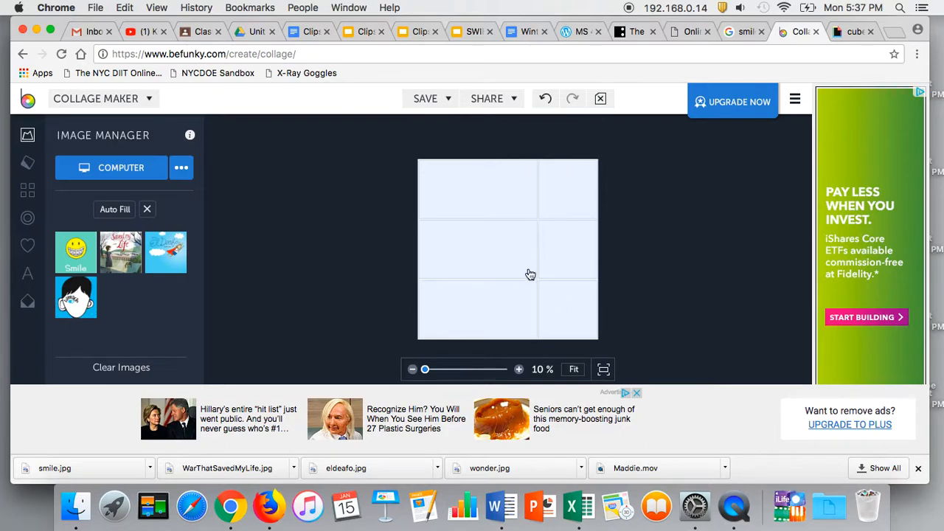
{"action": "left_click_drag", "start_coordinate": [539, 257], "coordinate": [417, 259]}
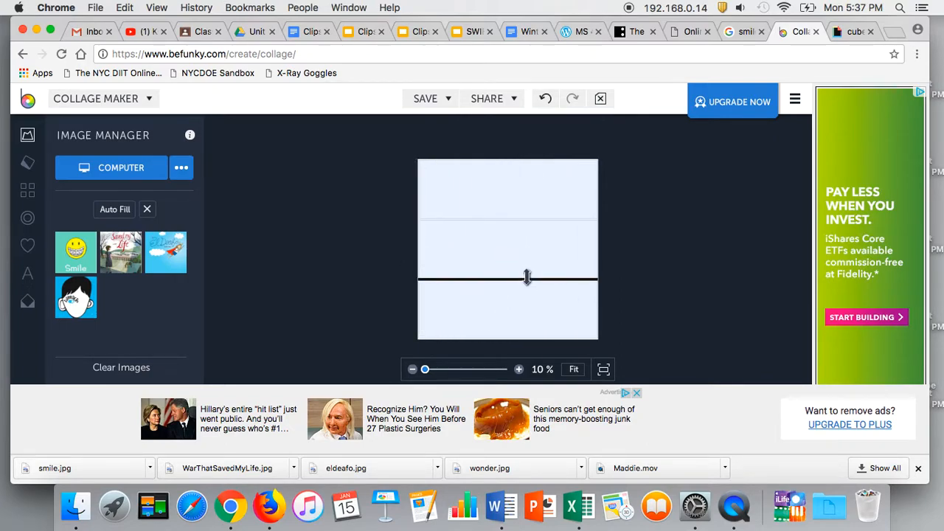
- Fill the middle row with a red-and-black Heart pattern and stretch it taller
{"action": "left_click", "coordinate": [28, 220]}
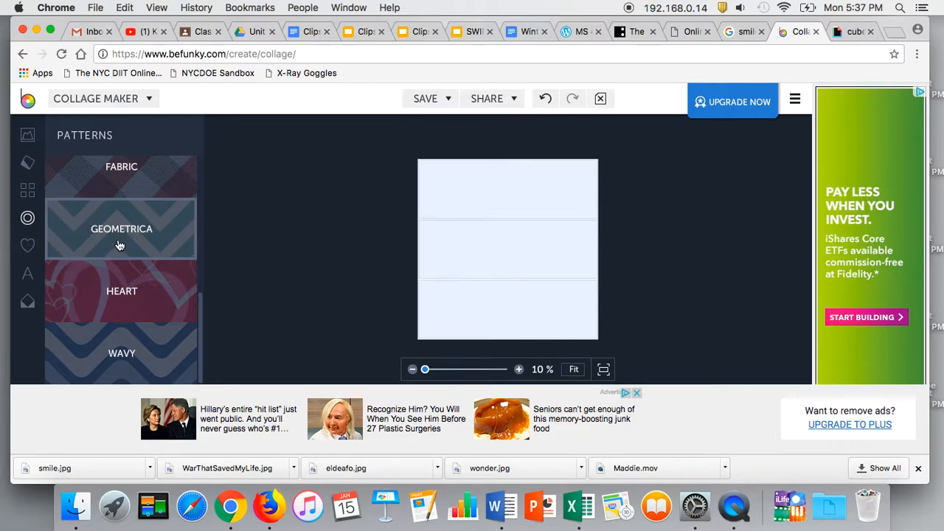
{"action": "scroll", "coordinate": [118, 244], "scroll_direction": "up", "scroll_amount": 5}
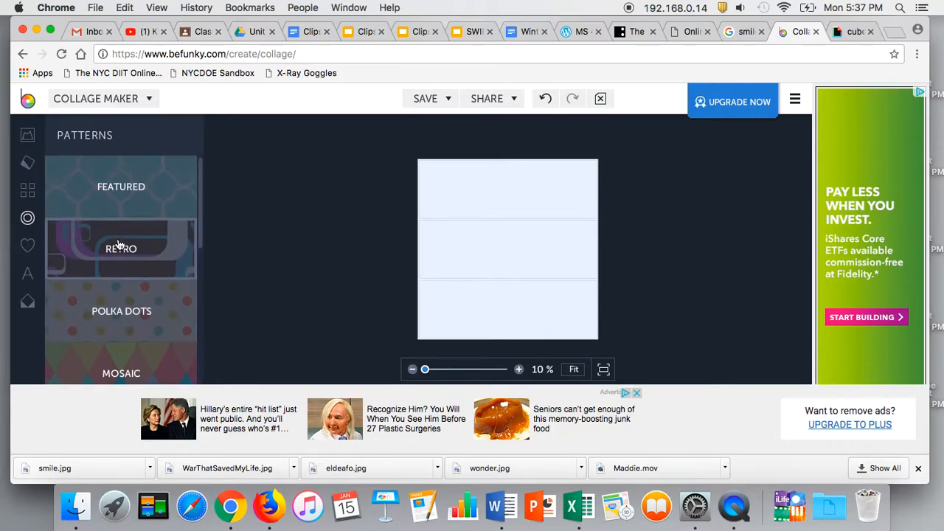
{"action": "scroll", "coordinate": [118, 245], "scroll_direction": "down", "scroll_amount": 4}
{"action": "scroll", "coordinate": [116, 254], "scroll_direction": "up", "scroll_amount": 3}
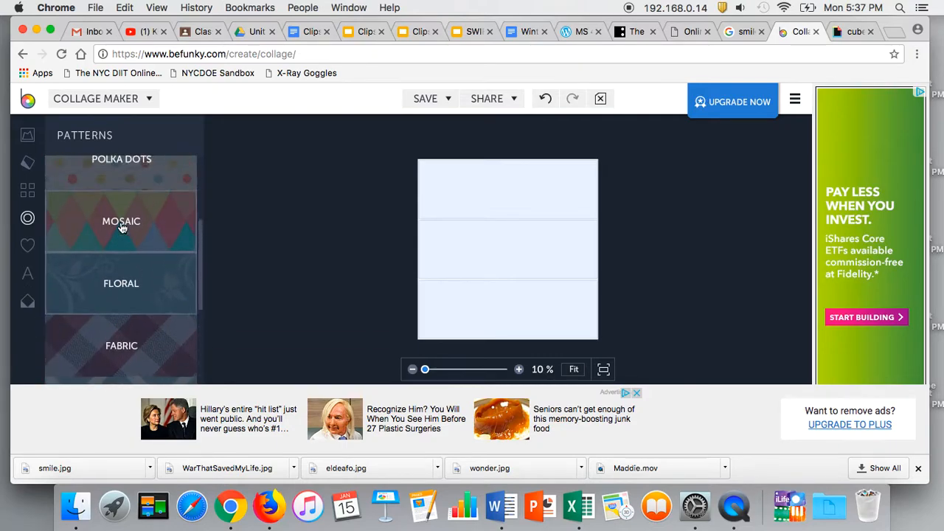
{"action": "left_click", "coordinate": [117, 258]}
{"action": "scroll", "coordinate": [161, 249], "scroll_direction": "down", "scroll_amount": 5}
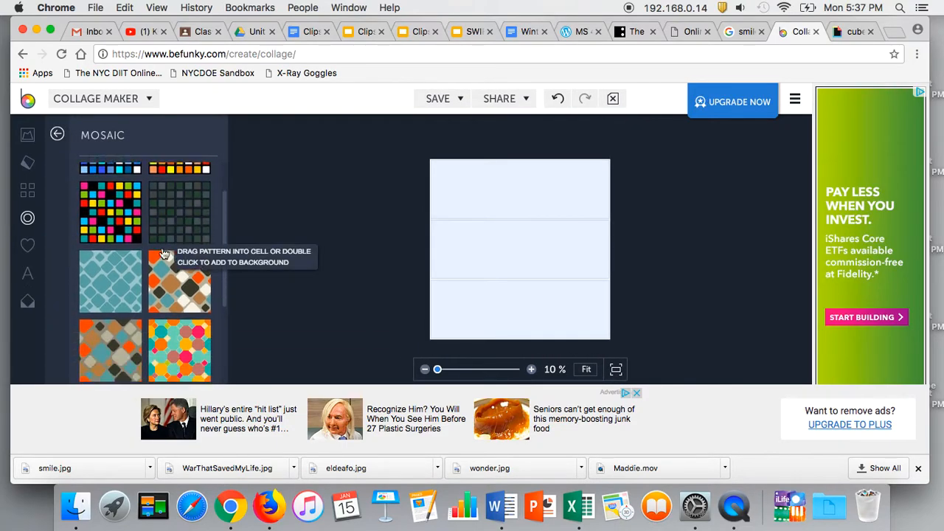
{"action": "left_click", "coordinate": [62, 138]}
{"action": "scroll", "coordinate": [125, 278], "scroll_direction": "down", "scroll_amount": 5}
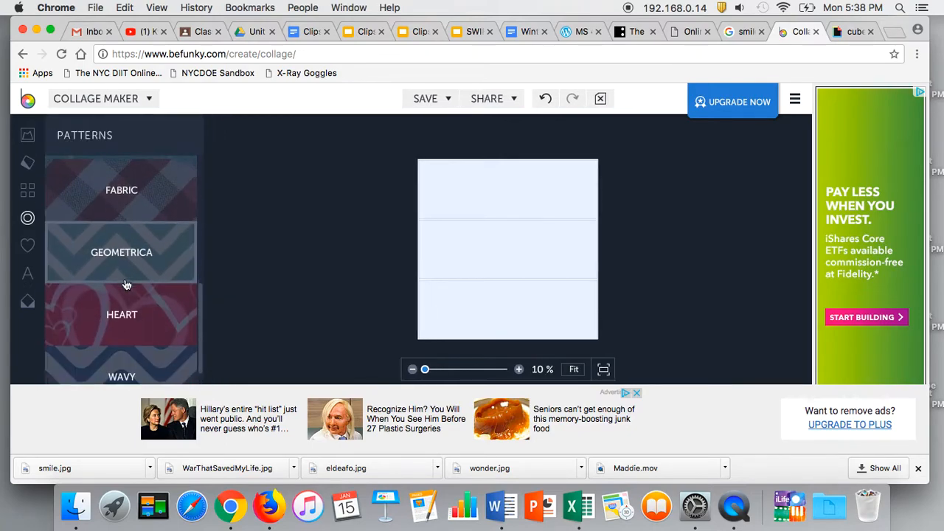
{"action": "scroll", "coordinate": [126, 284], "scroll_direction": "up", "scroll_amount": 2}
{"action": "left_click", "coordinate": [99, 364]}
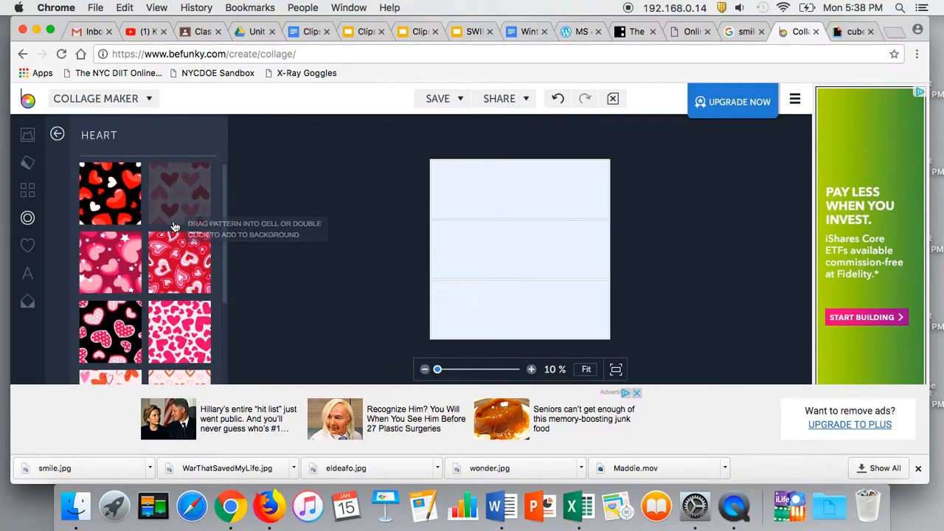
{"action": "left_click", "coordinate": [186, 202]}
{"action": "left_click_drag", "start_coordinate": [187, 201], "coordinate": [526, 264]}
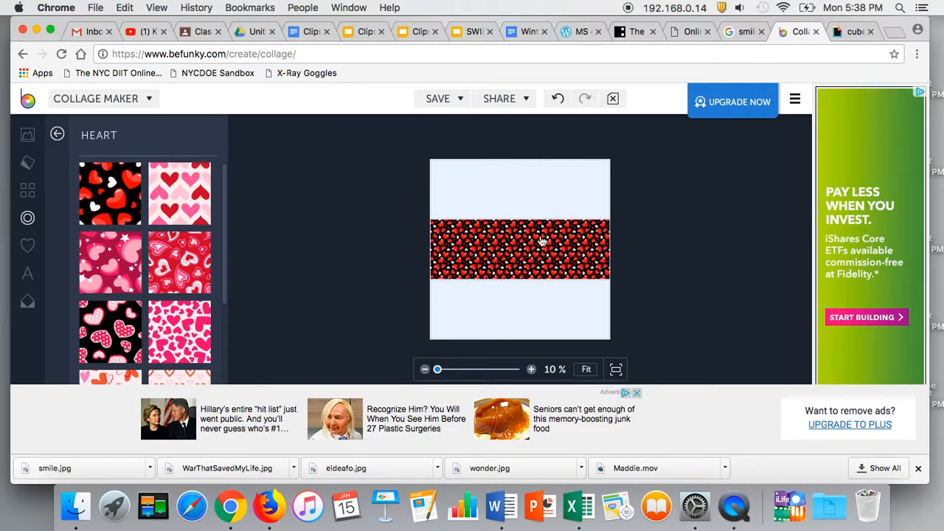
{"action": "left_click_drag", "start_coordinate": [562, 216], "coordinate": [565, 194]}
{"action": "left_click_drag", "start_coordinate": [531, 280], "coordinate": [529, 309]}
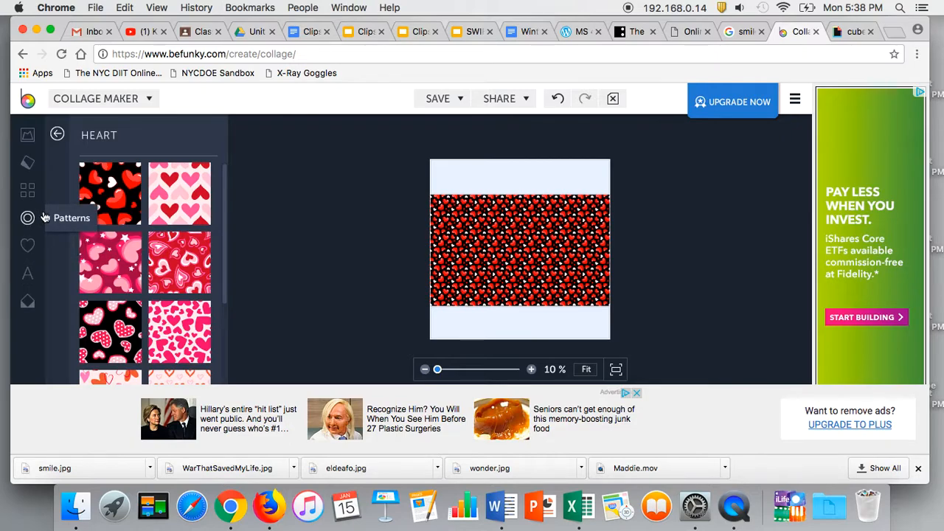
- Fill the top row with a pink Geometrica pattern
{"action": "left_click", "coordinate": [57, 133]}
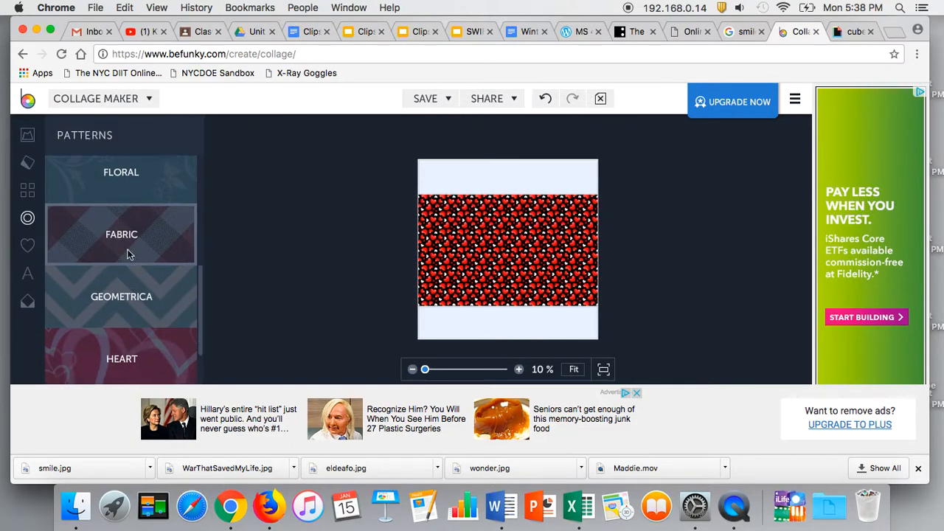
{"action": "scroll", "coordinate": [129, 256], "scroll_direction": "down", "scroll_amount": 2}
{"action": "left_click", "coordinate": [119, 235]}
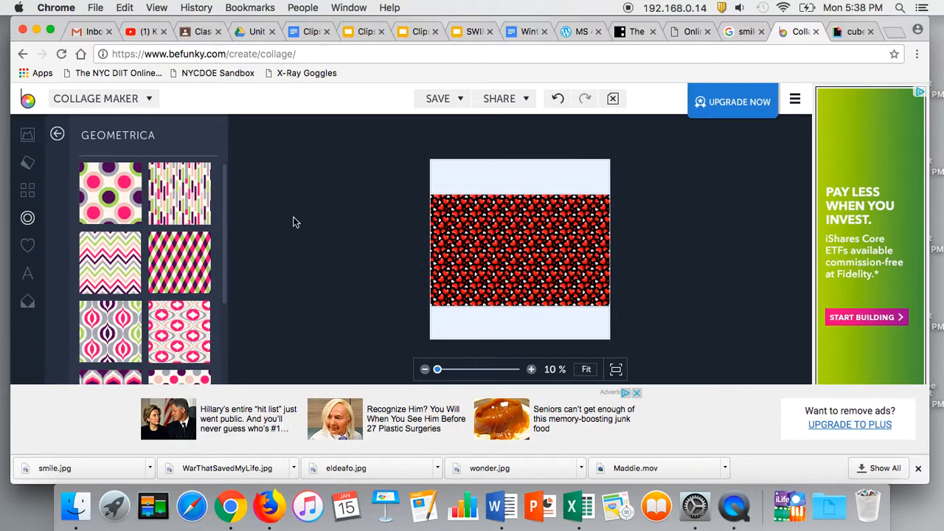
{"action": "scroll", "coordinate": [177, 251], "scroll_direction": "down", "scroll_amount": 3}
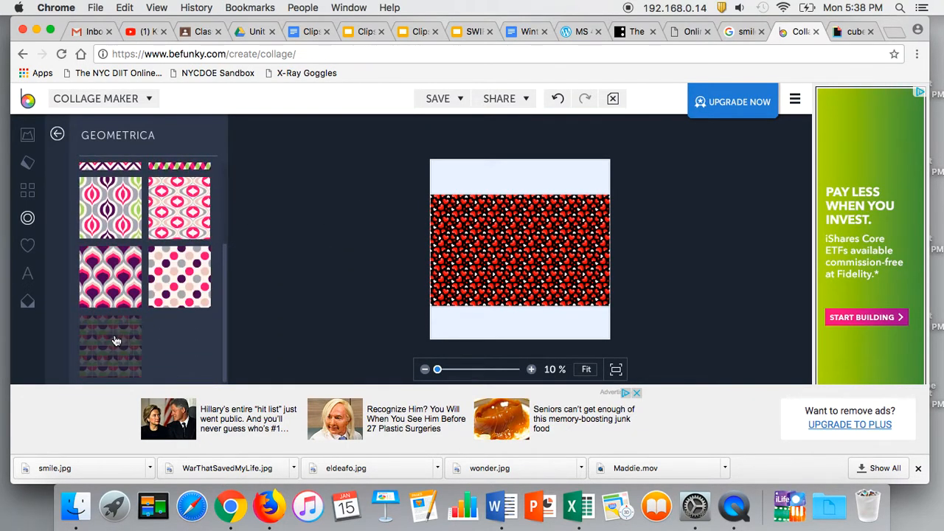
{"action": "scroll", "coordinate": [116, 341], "scroll_direction": "up", "scroll_amount": 3}
{"action": "left_click", "coordinate": [171, 318]}
{"action": "left_click_drag", "start_coordinate": [171, 317], "coordinate": [509, 179]}
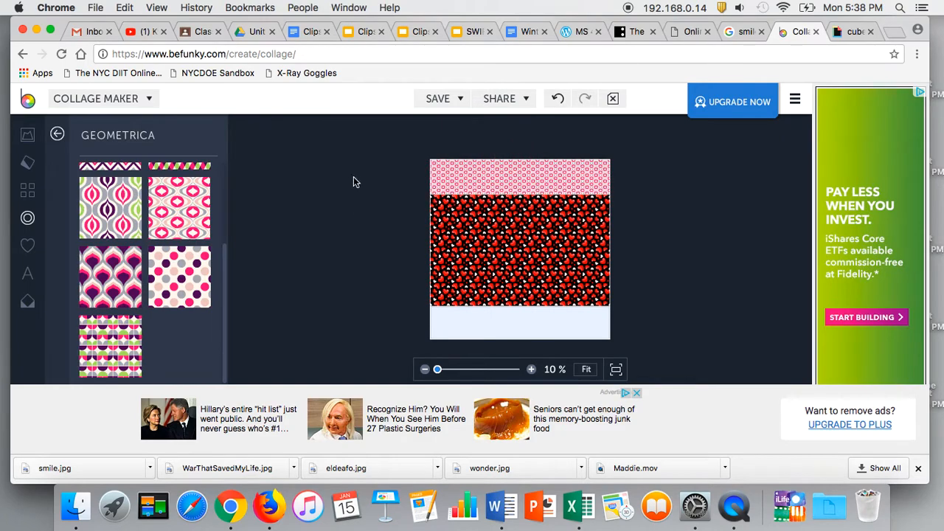
- Fill the bottom row with a blue Wavy chevron pattern and enlarge the heart row slightly
{"action": "left_click", "coordinate": [59, 135]}
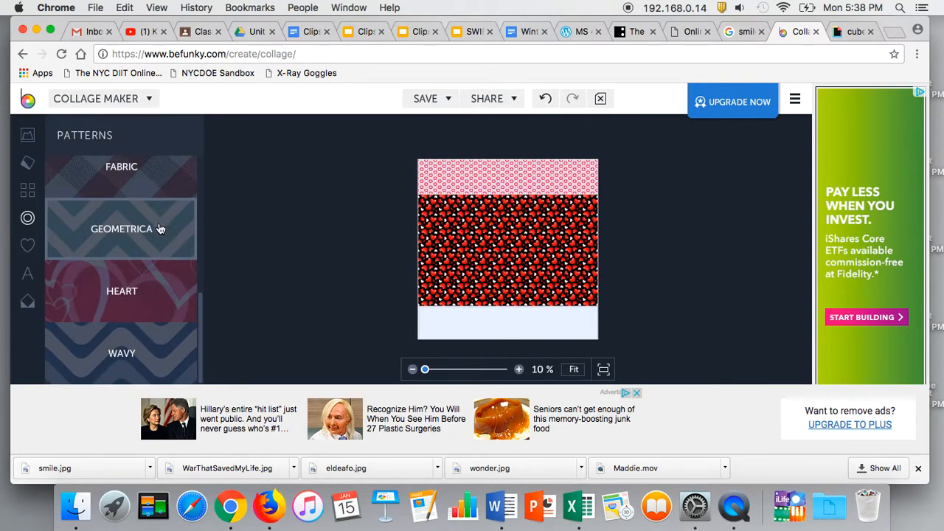
{"action": "left_click", "coordinate": [133, 352]}
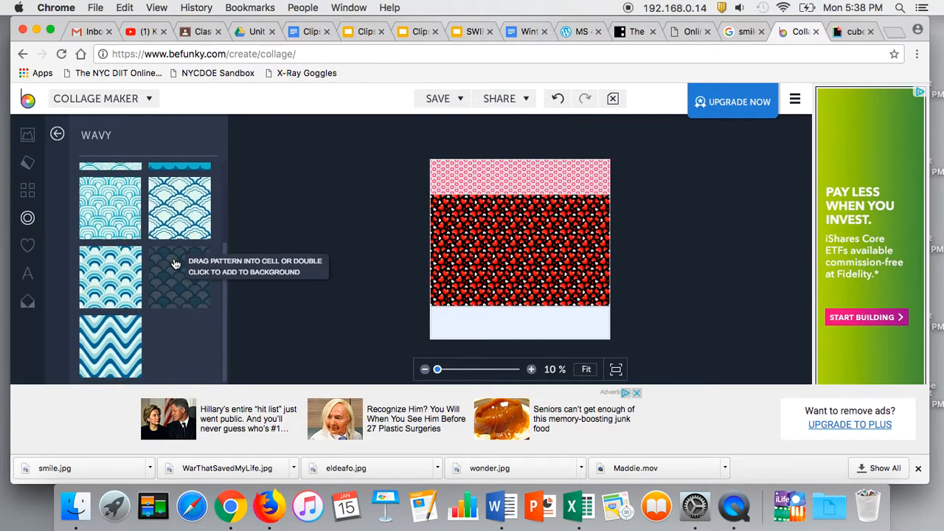
{"action": "mouse_move", "coordinate": [111, 348]}
{"action": "left_mouse_down"}
{"action": "mouse_move", "coordinate": [520, 301]}
{"action": "mouse_move", "coordinate": [519, 322]}
{"action": "left_mouse_up"}
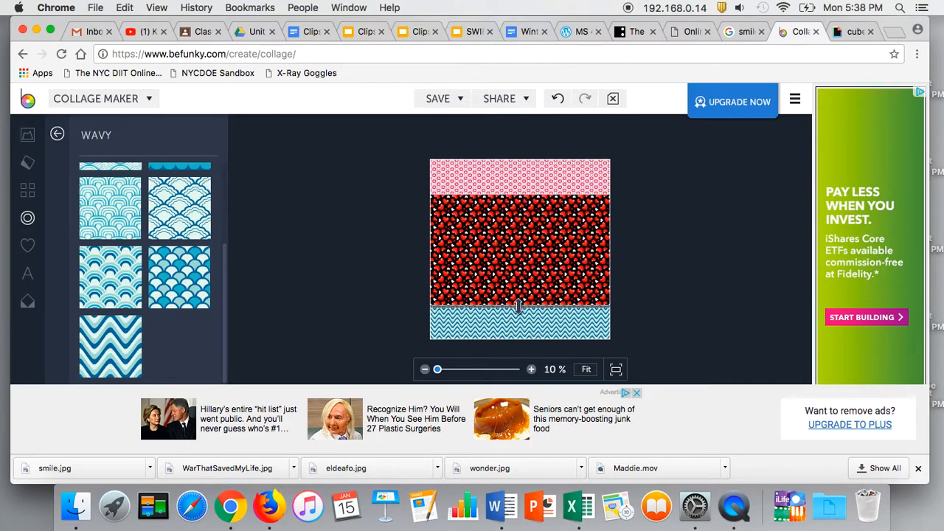
{"action": "left_click_drag", "start_coordinate": [512, 309], "coordinate": [512, 315]}
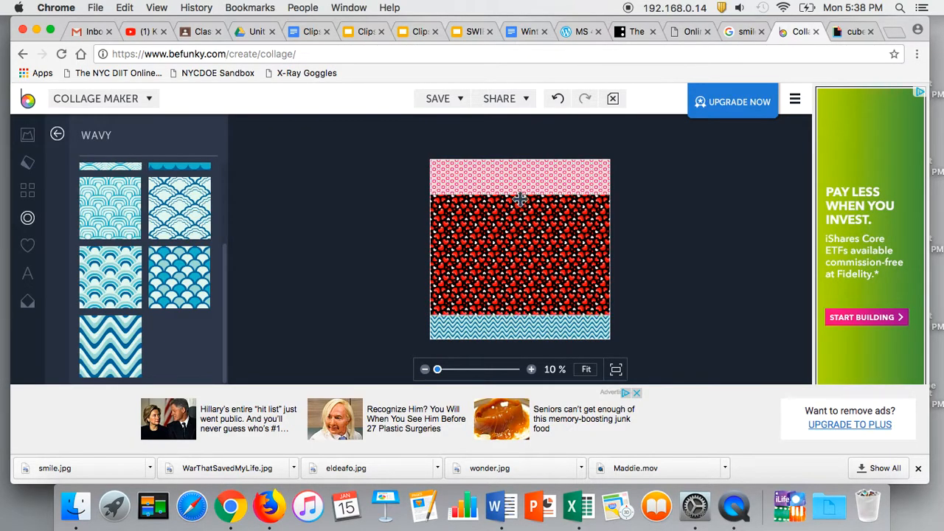
{"action": "left_click_drag", "start_coordinate": [518, 190], "coordinate": [519, 186]}
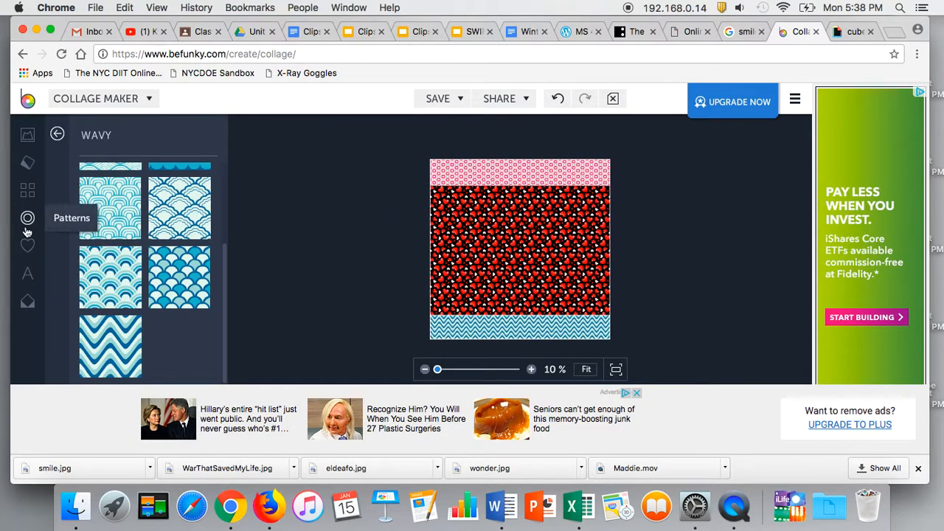
- Add a Kingthings Typewriter text box and set its font size to 120
{"action": "left_click", "coordinate": [28, 275]}
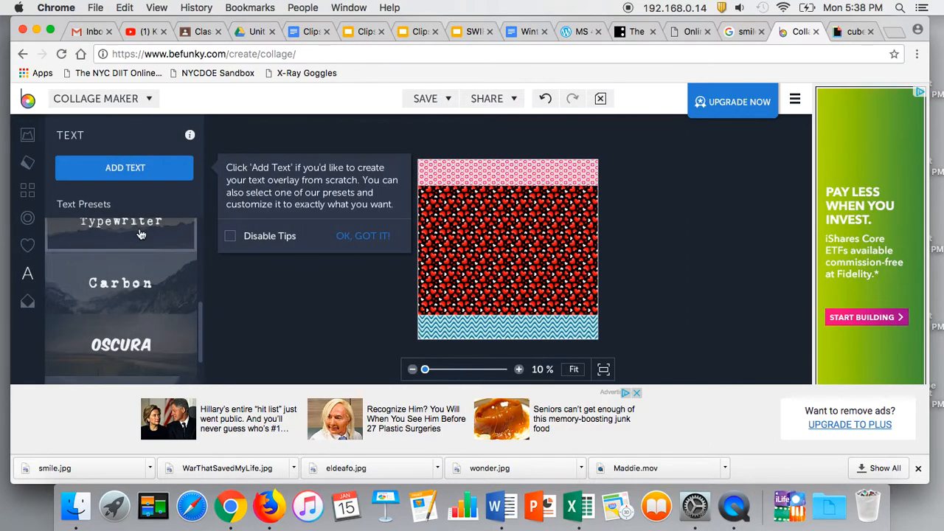
{"action": "scroll", "coordinate": [140, 249], "scroll_direction": "up", "scroll_amount": 3}
{"action": "scroll", "coordinate": [140, 246], "scroll_direction": "down", "scroll_amount": 4}
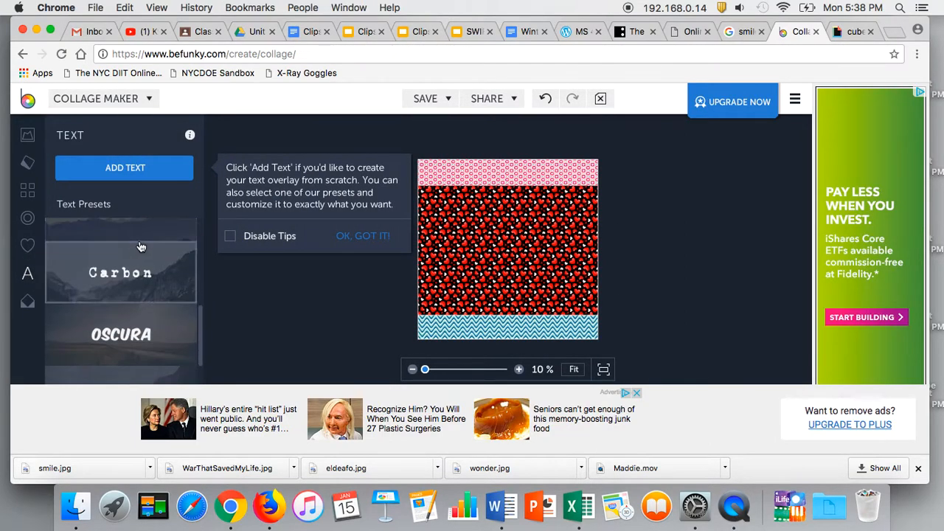
{"action": "left_click", "coordinate": [136, 228]}
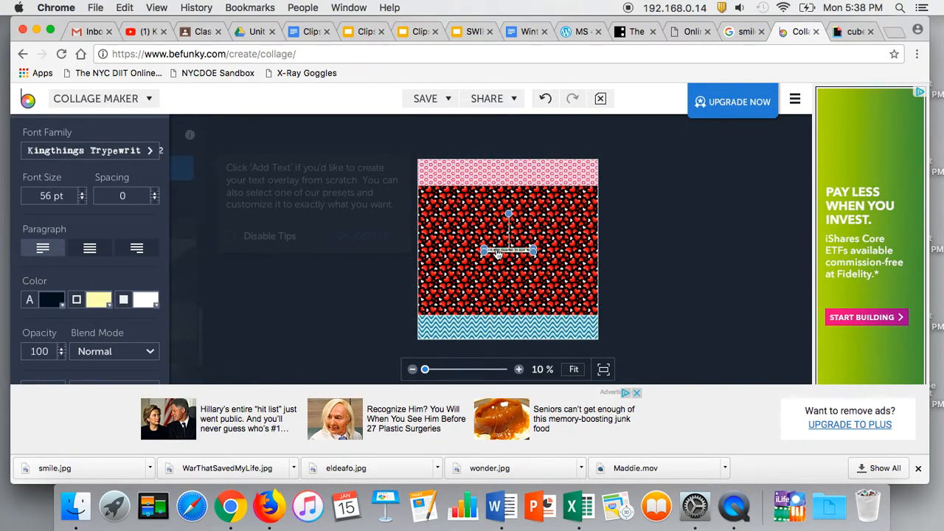
{"action": "double_click", "coordinate": [46, 196]}
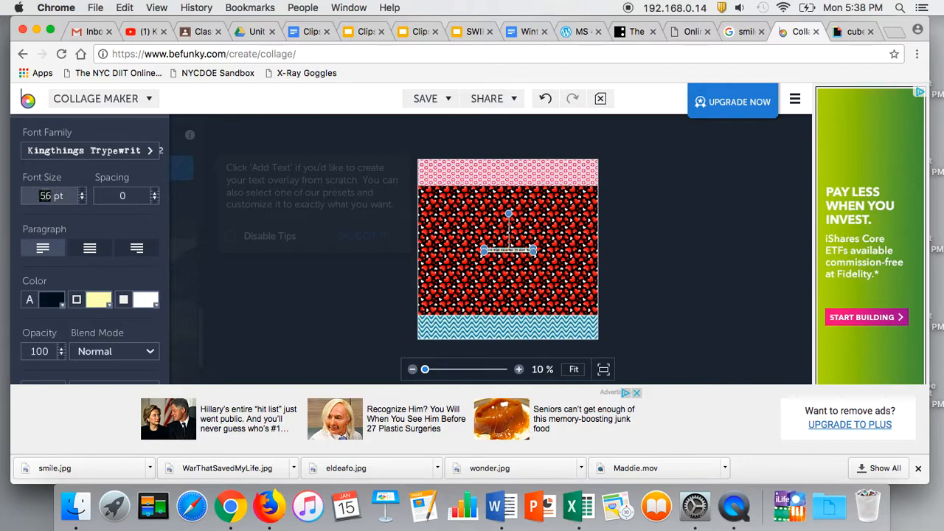
{"action": "type", "text": "120"}
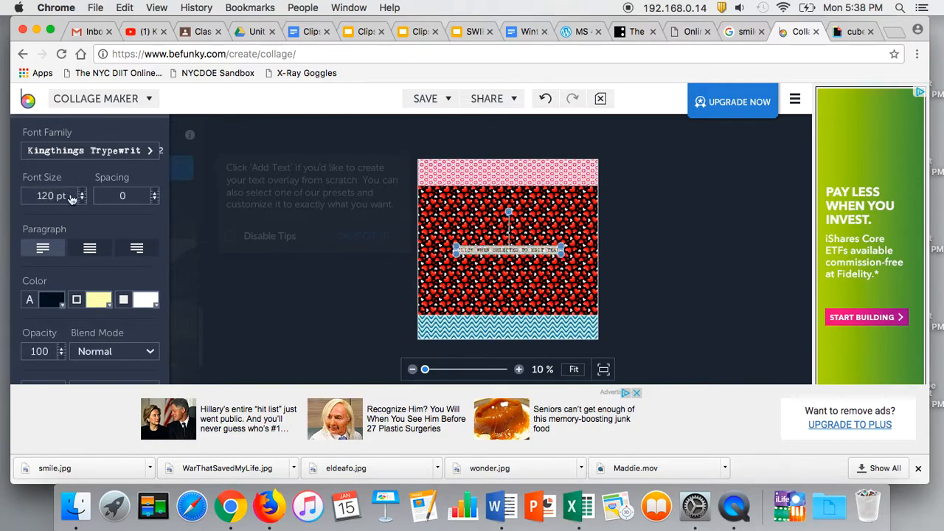
- Type the quote 'When given the choice between being right or being kind, choose kind.'
{"action": "left_click", "coordinate": [488, 255]}
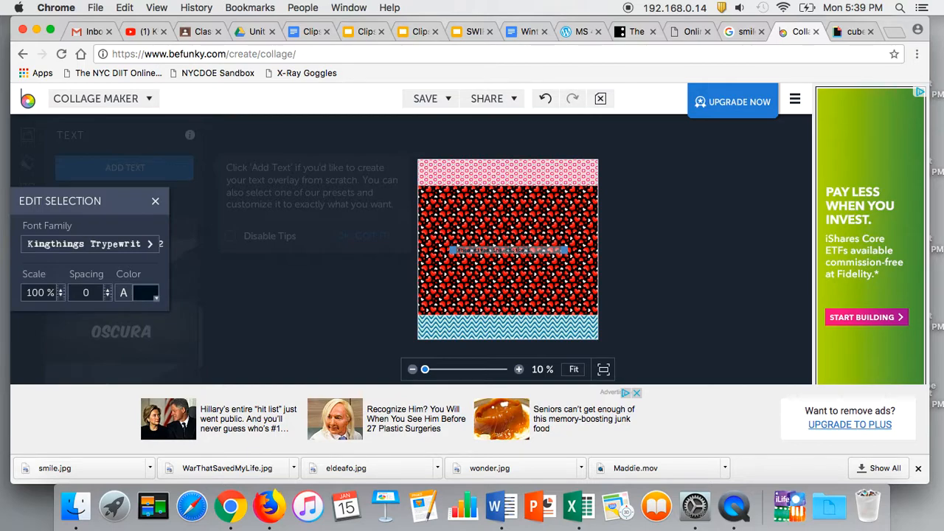
{"action": "type", "text": "bei"}
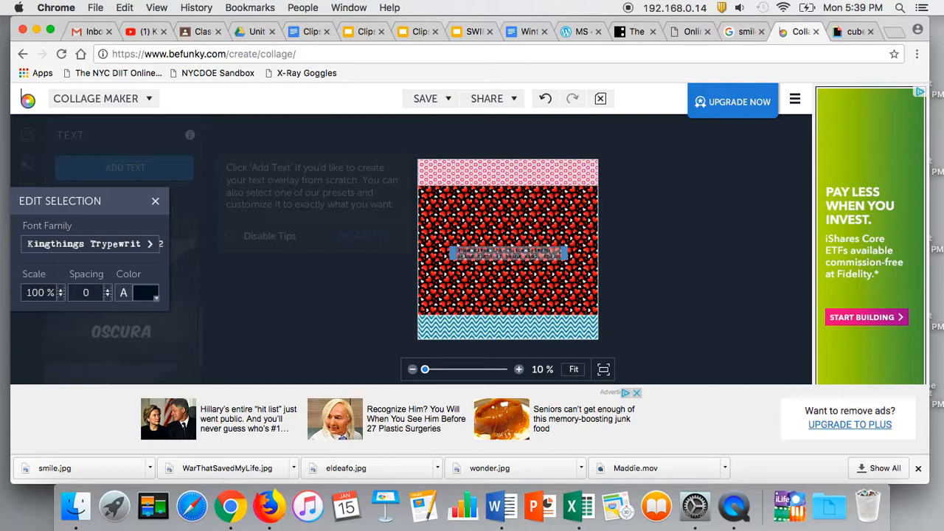
{"action": "type", "text": "e"}
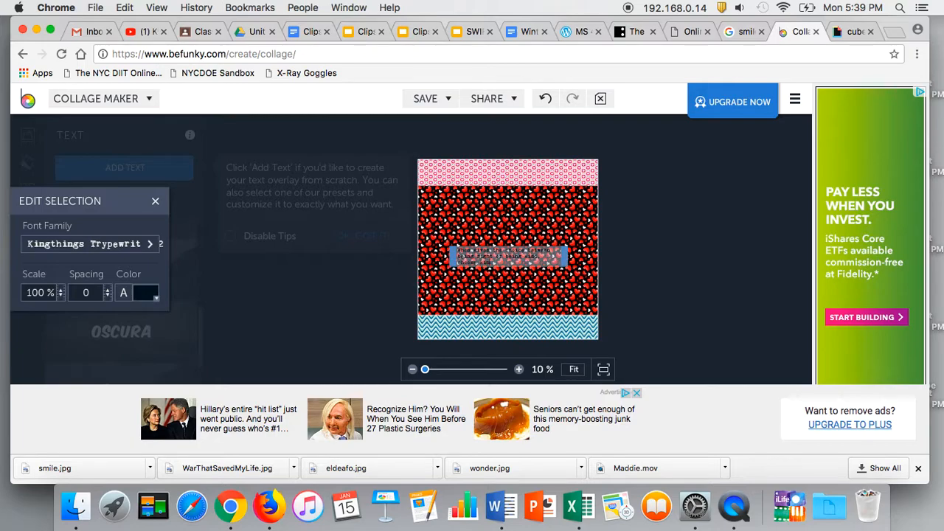
- Drag the quote box's handles outward to grow it from 120 to 186 pt, then select its text
{"action": "left_click", "coordinate": [466, 282]}
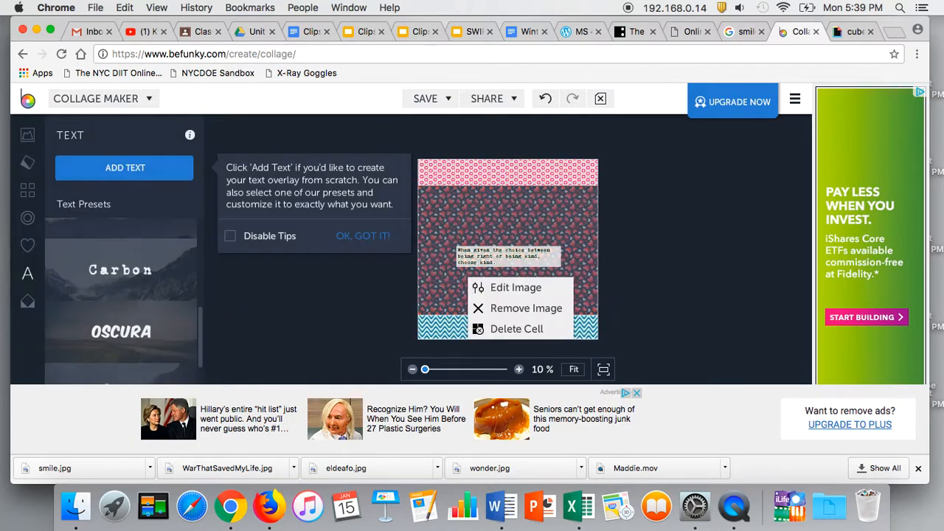
{"action": "left_click", "coordinate": [490, 254]}
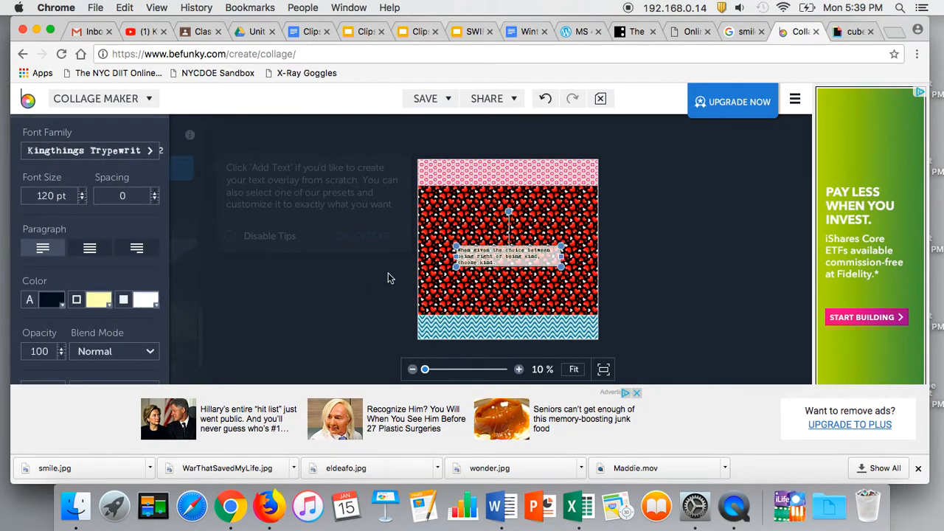
{"action": "left_click_drag", "start_coordinate": [455, 246], "coordinate": [431, 241]}
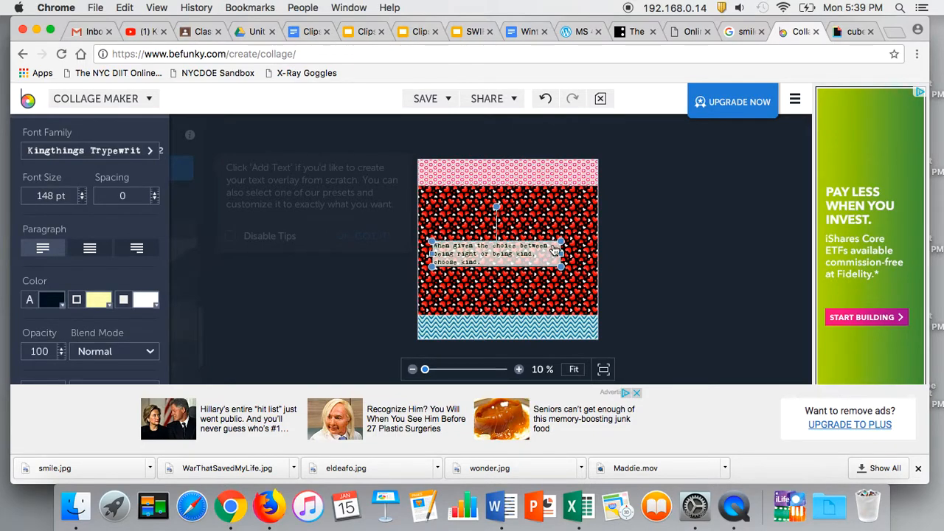
{"action": "left_click_drag", "start_coordinate": [561, 246], "coordinate": [587, 231]}
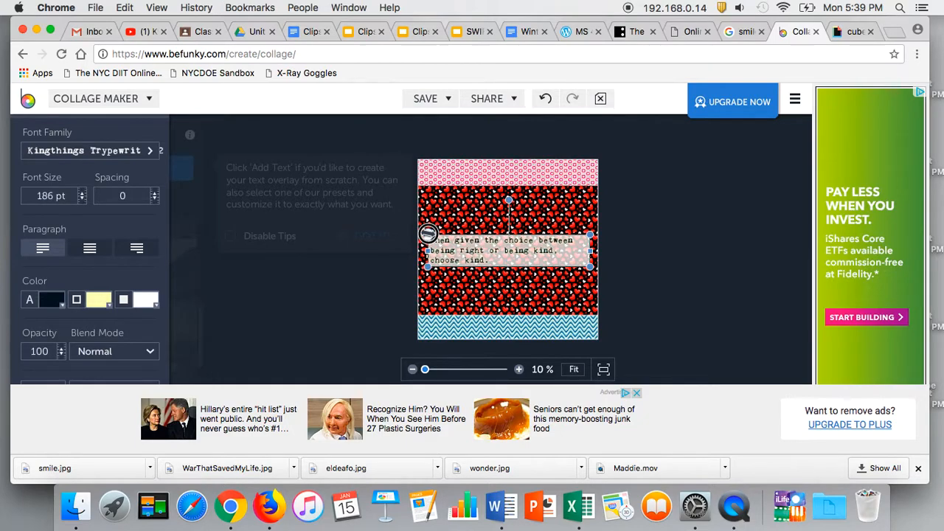
{"action": "double_click", "coordinate": [485, 251]}
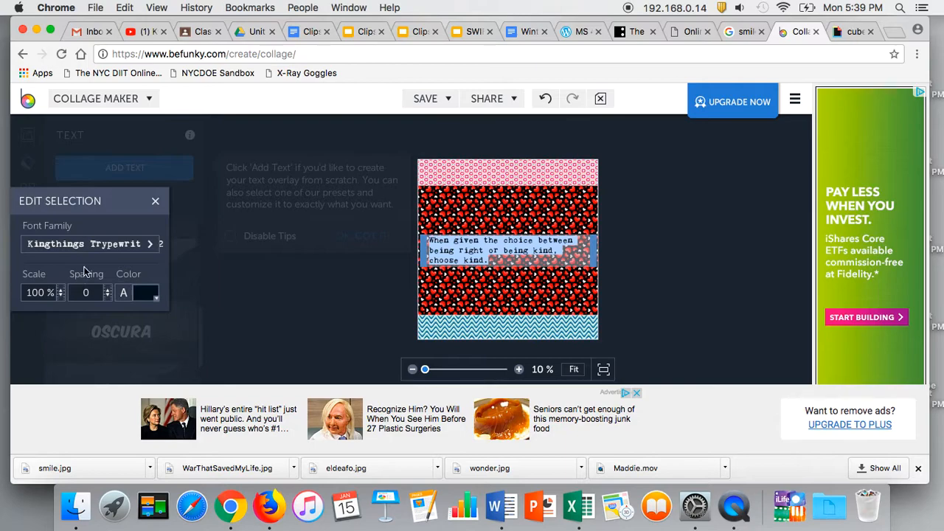
- Change the quote's font to Bowlby One
{"action": "left_click", "coordinate": [144, 244]}
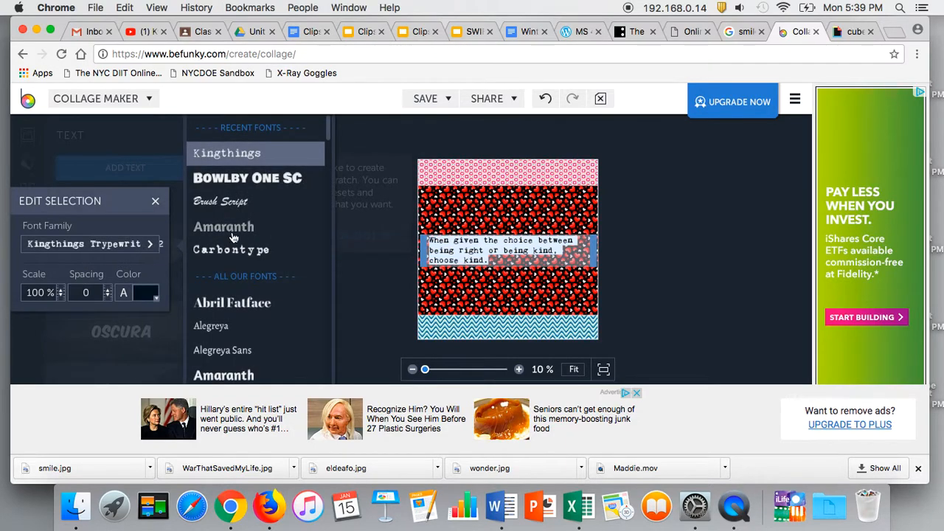
{"action": "scroll", "coordinate": [244, 247], "scroll_direction": "down", "scroll_amount": 5}
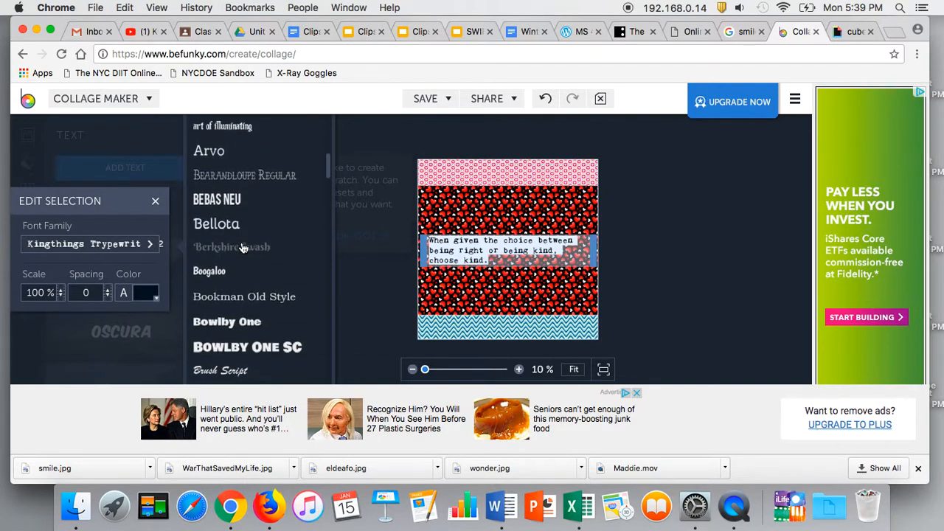
{"action": "left_click", "coordinate": [222, 322]}
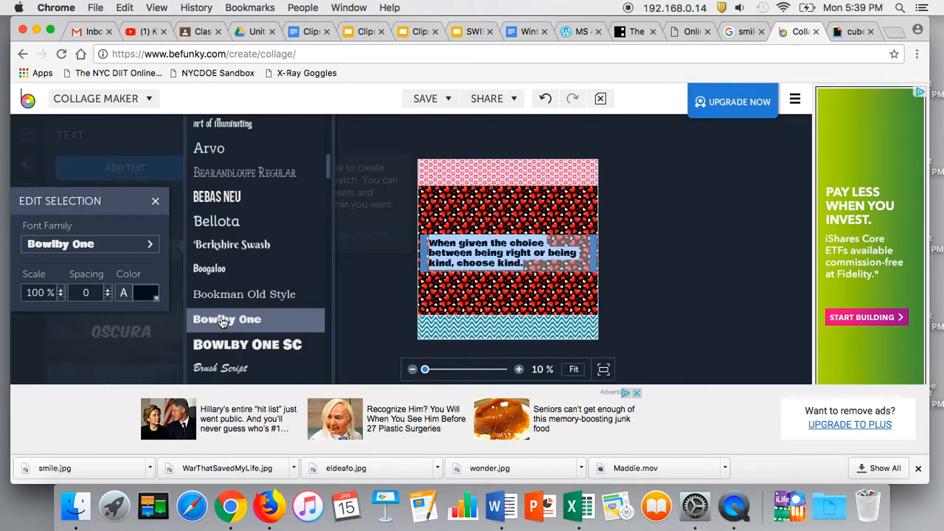
- Color the quote text golden orange #DBA709 and close the text settings
{"action": "left_click", "coordinate": [143, 295]}
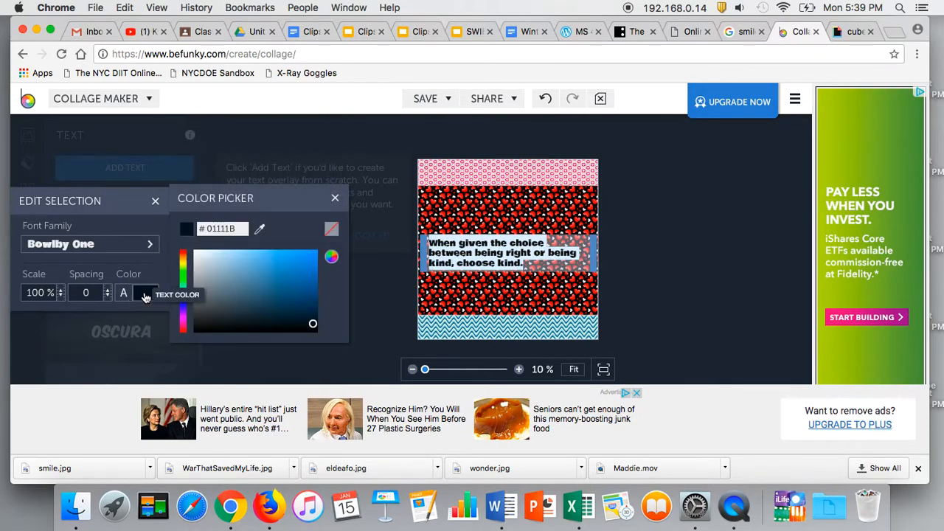
{"action": "left_click", "coordinate": [184, 260]}
{"action": "left_click", "coordinate": [309, 263]}
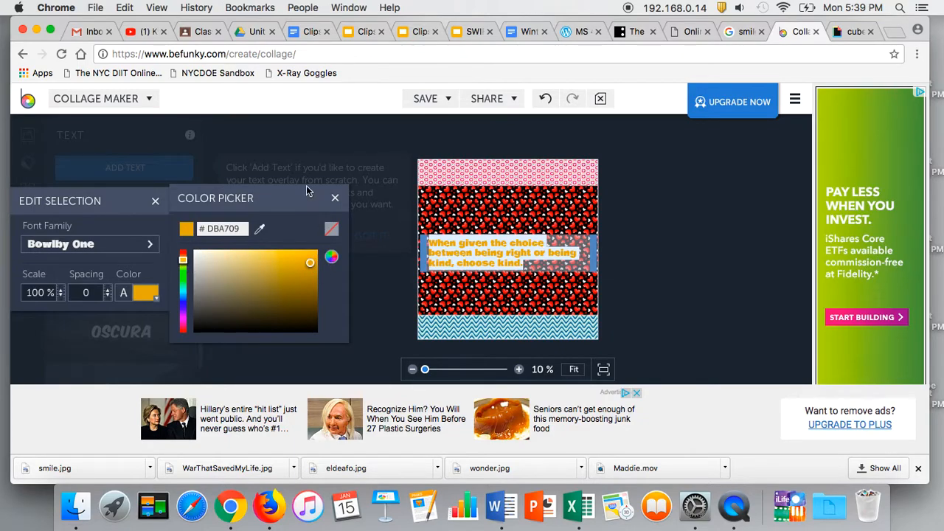
{"action": "left_click", "coordinate": [332, 199]}
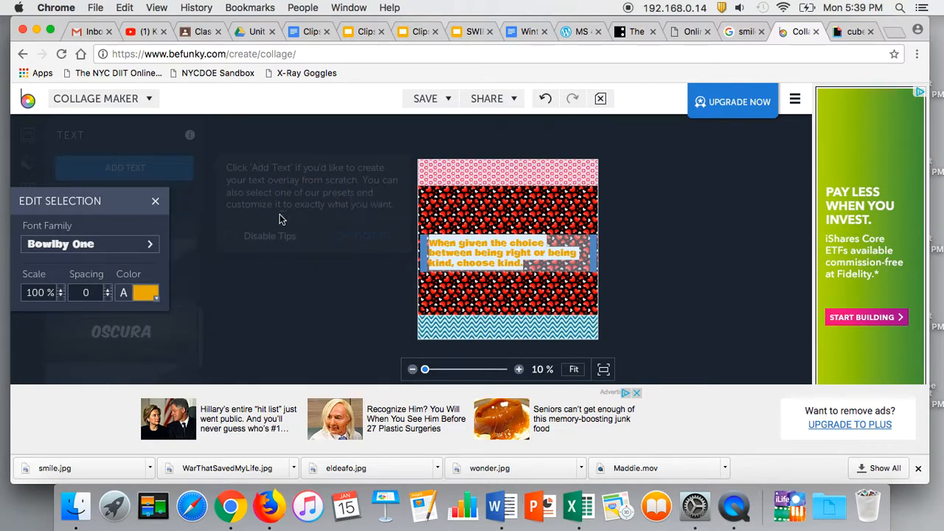
{"action": "left_click", "coordinate": [156, 202]}
- Select the quote text box and centre-align its lines
{"action": "left_click", "coordinate": [496, 261]}
{"action": "left_click", "coordinate": [409, 288]}
{"action": "left_click", "coordinate": [461, 262]}
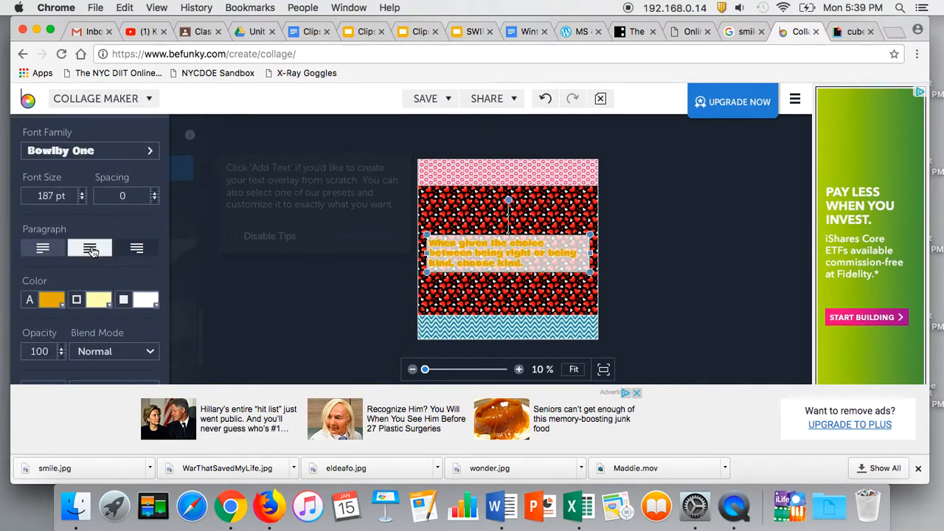
{"action": "left_click", "coordinate": [90, 250]}
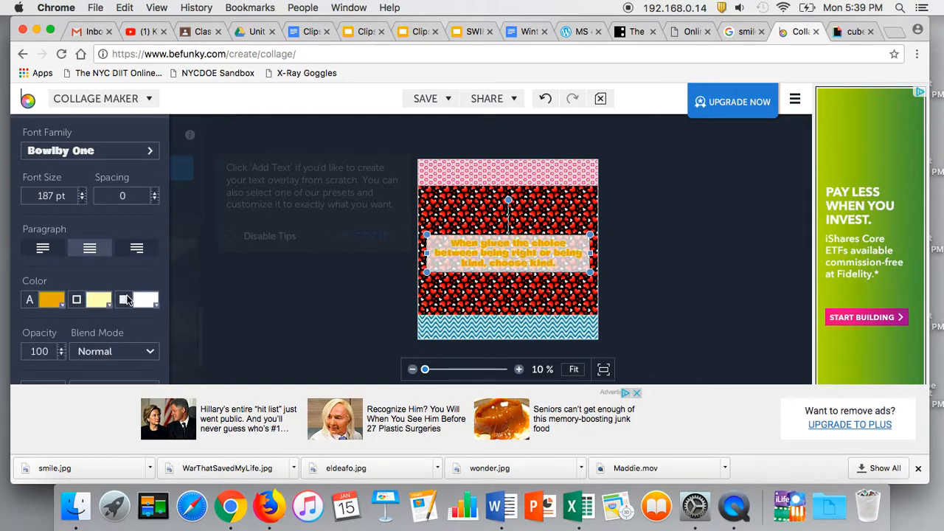
- Give the quote box a magenta #AB18DB background and a yellow #E4E129 outline
{"action": "left_click", "coordinate": [150, 301]}
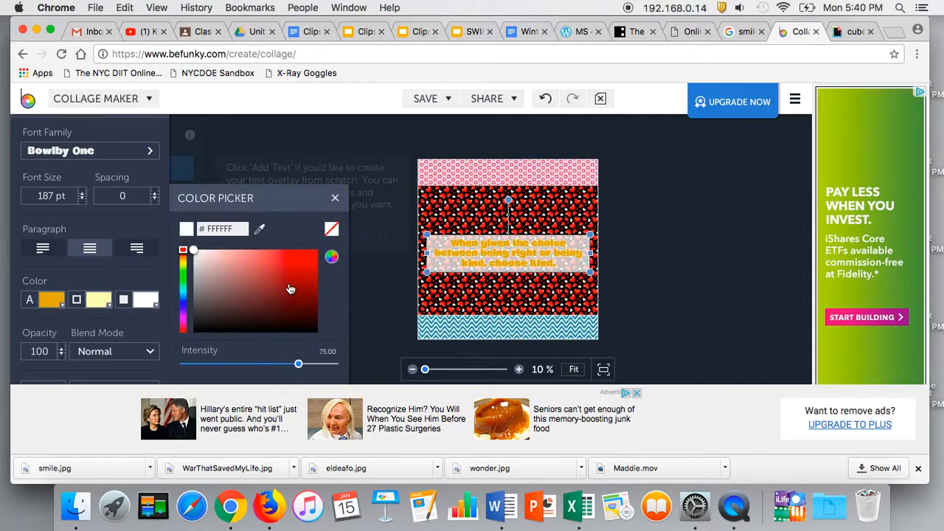
{"action": "left_click", "coordinate": [184, 318]}
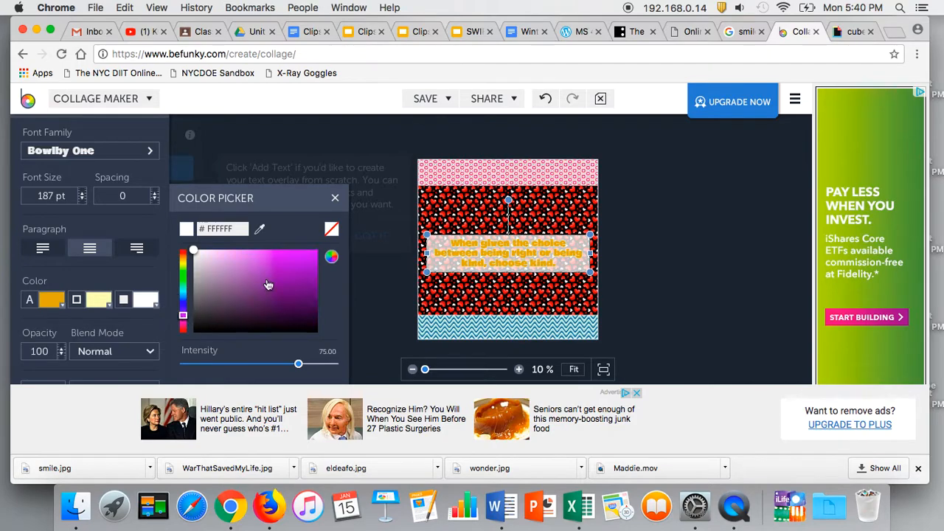
{"action": "left_click", "coordinate": [302, 265]}
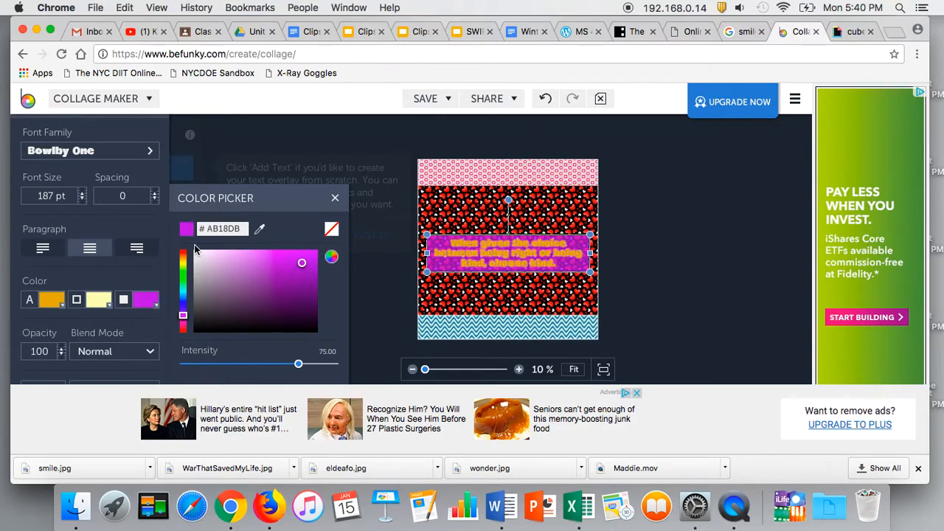
{"action": "left_click", "coordinate": [100, 301]}
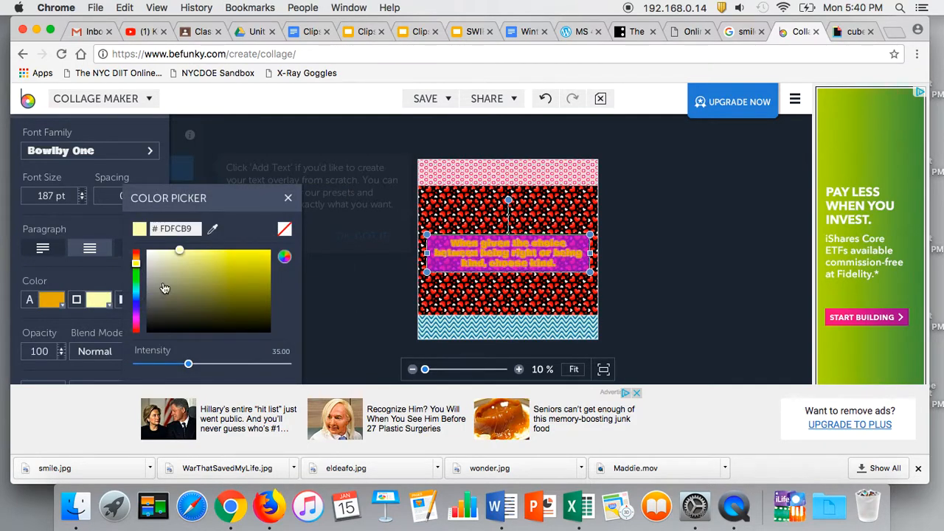
{"action": "left_click", "coordinate": [248, 264]}
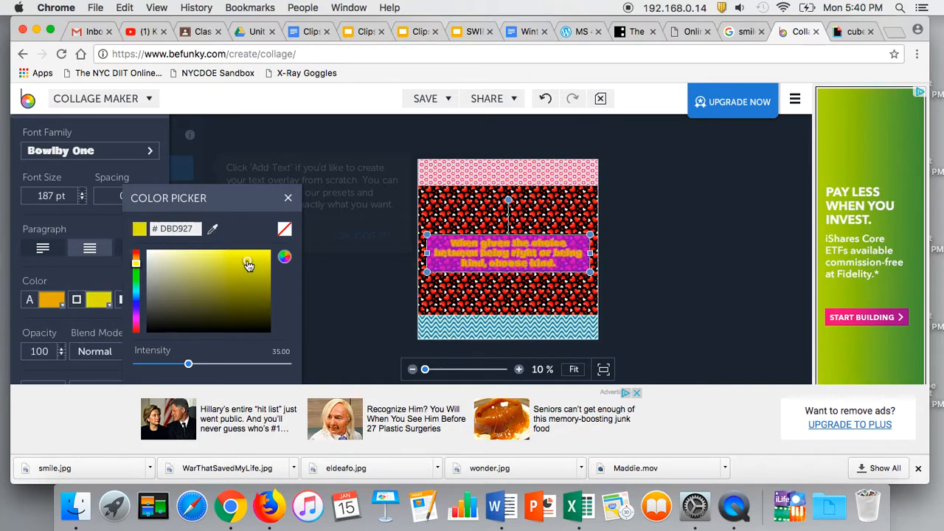
{"action": "left_click", "coordinate": [287, 197]}
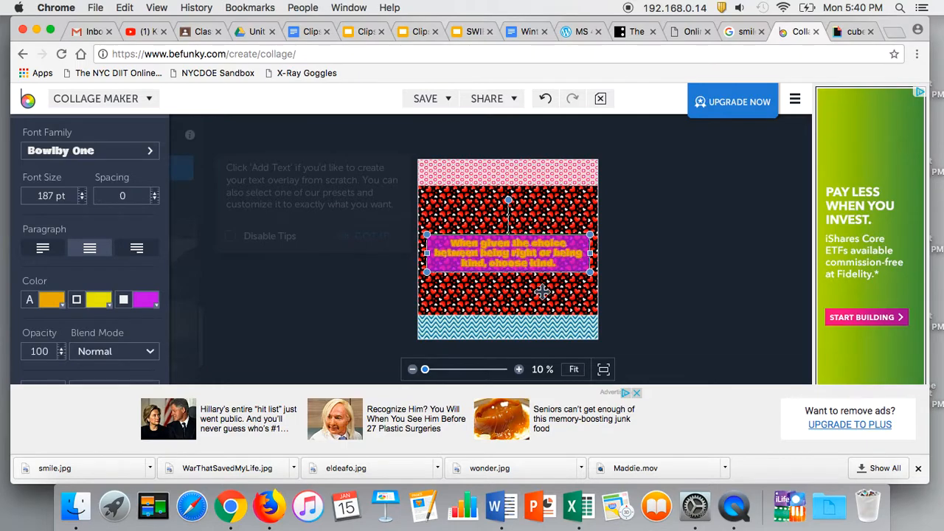
{"action": "left_click", "coordinate": [242, 290]}
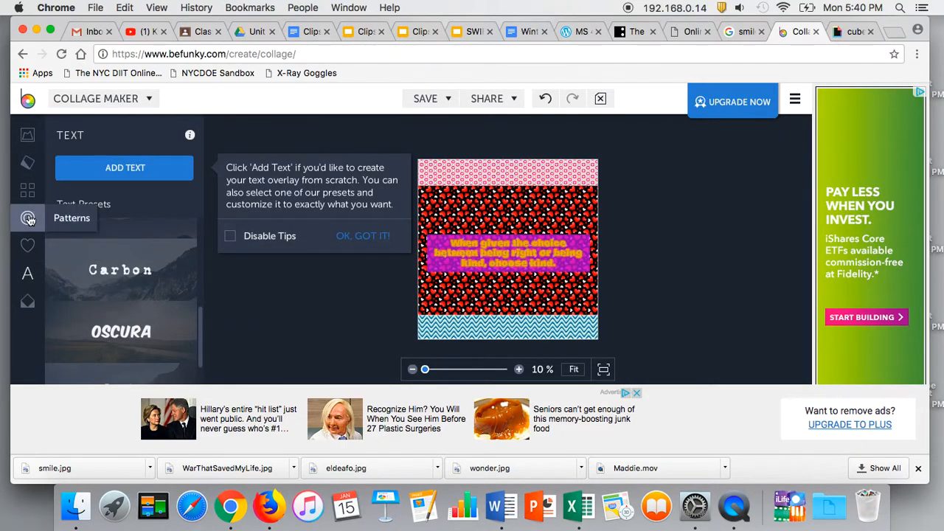
- Add the Featured rainbow heart graphic, tilt it clockwise, and place it in the top-right corner
{"action": "left_click", "coordinate": [26, 248]}
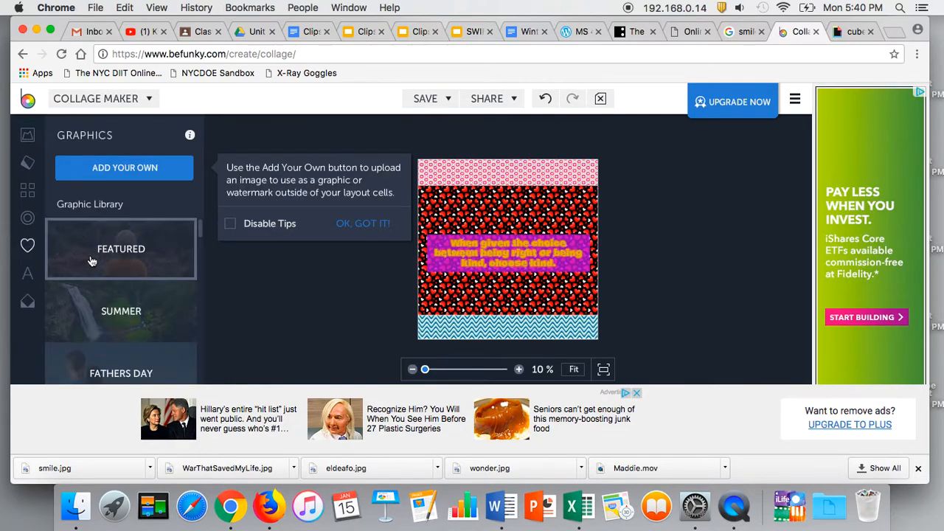
{"action": "left_click", "coordinate": [92, 258]}
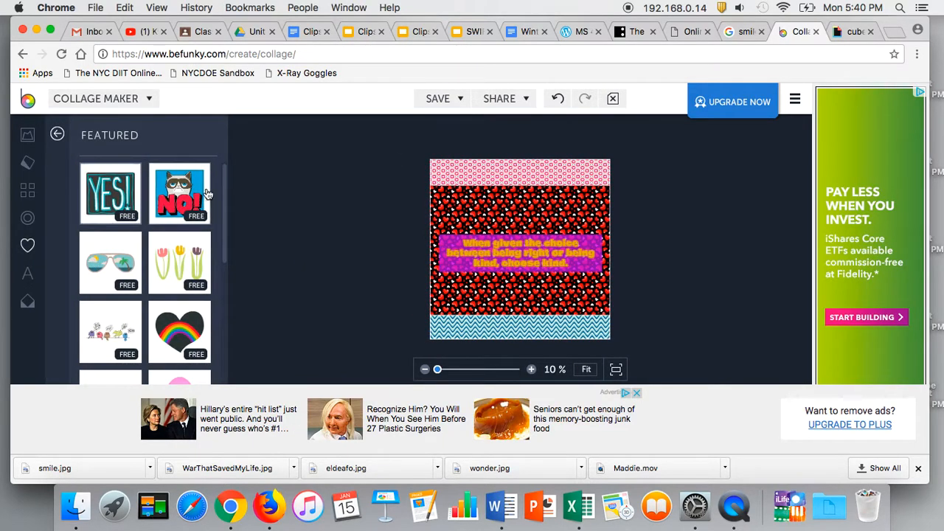
{"action": "scroll", "coordinate": [158, 250], "scroll_direction": "down", "scroll_amount": 2}
{"action": "scroll", "coordinate": [158, 251], "scroll_direction": "down", "scroll_amount": 2}
{"action": "scroll", "coordinate": [159, 250], "scroll_direction": "up", "scroll_amount": 2}
{"action": "left_click", "coordinate": [162, 251]}
{"action": "left_click_drag", "start_coordinate": [548, 274], "coordinate": [484, 214]}
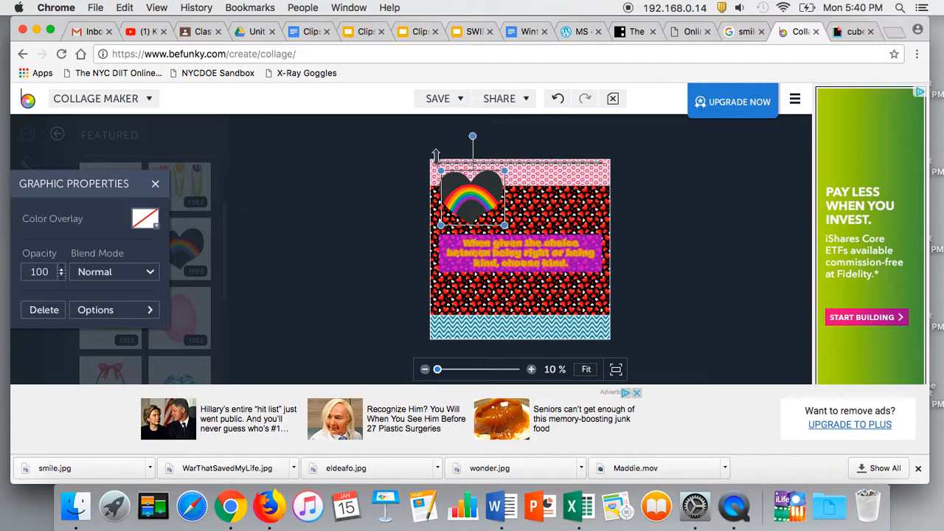
{"action": "left_click_drag", "start_coordinate": [472, 136], "coordinate": [491, 139]}
{"action": "left_click_drag", "start_coordinate": [472, 213], "coordinate": [579, 214]}
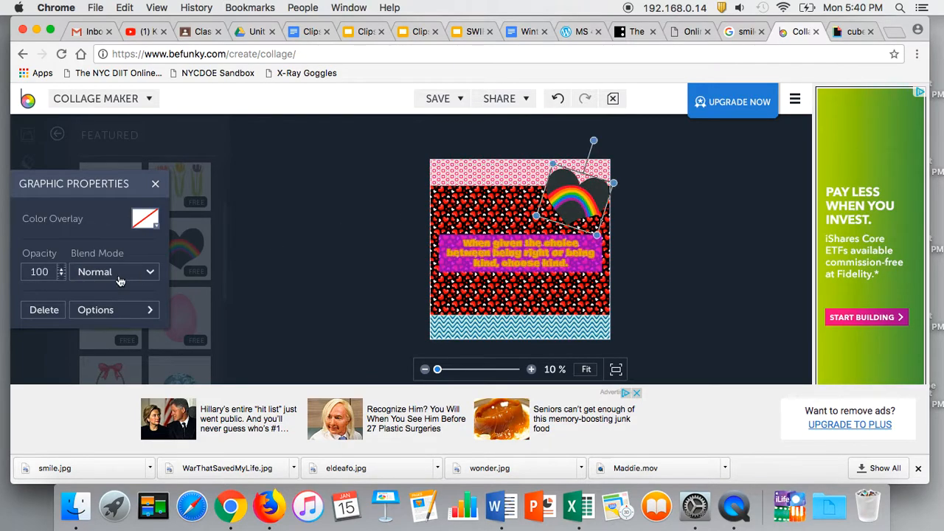
{"action": "left_click", "coordinate": [157, 189]}
{"action": "scroll", "coordinate": [168, 256], "scroll_direction": "down", "scroll_amount": 5}
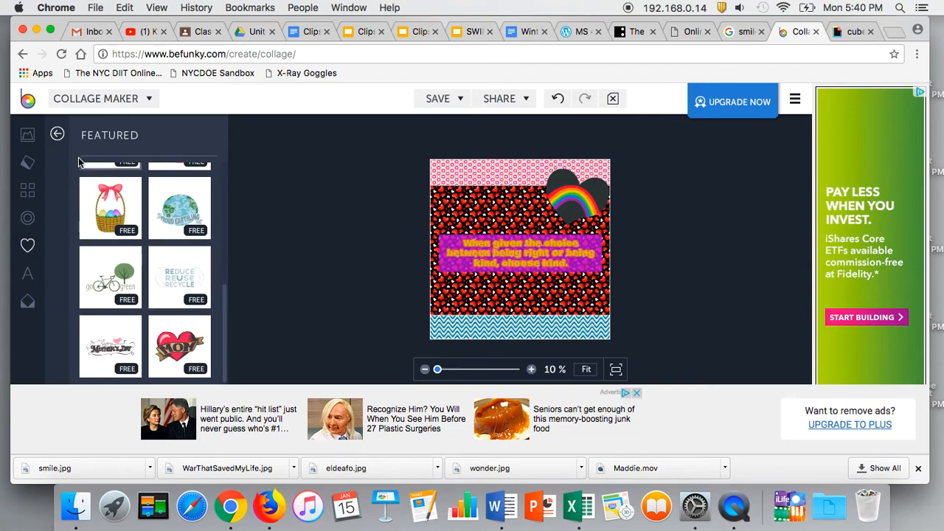
- Add the panda from the Animals graphics, shrink it and move it bottom-left
{"action": "left_click", "coordinate": [57, 134]}
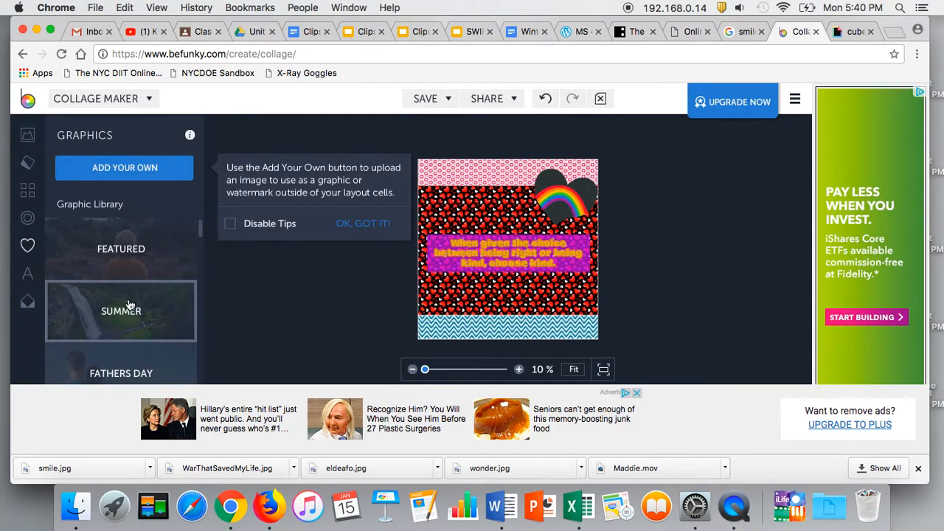
{"action": "scroll", "coordinate": [126, 304], "scroll_direction": "down", "scroll_amount": 5}
{"action": "scroll", "coordinate": [128, 302], "scroll_direction": "up", "scroll_amount": 5}
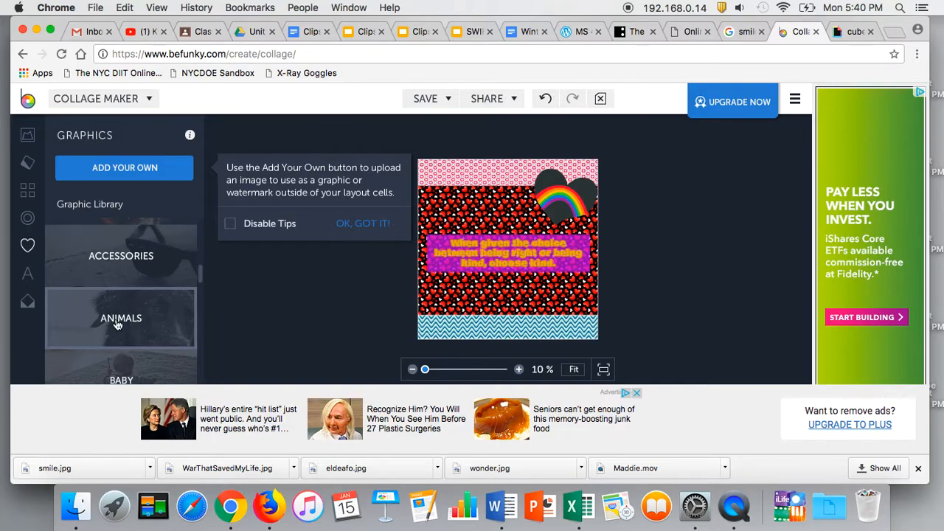
{"action": "left_click", "coordinate": [114, 331]}
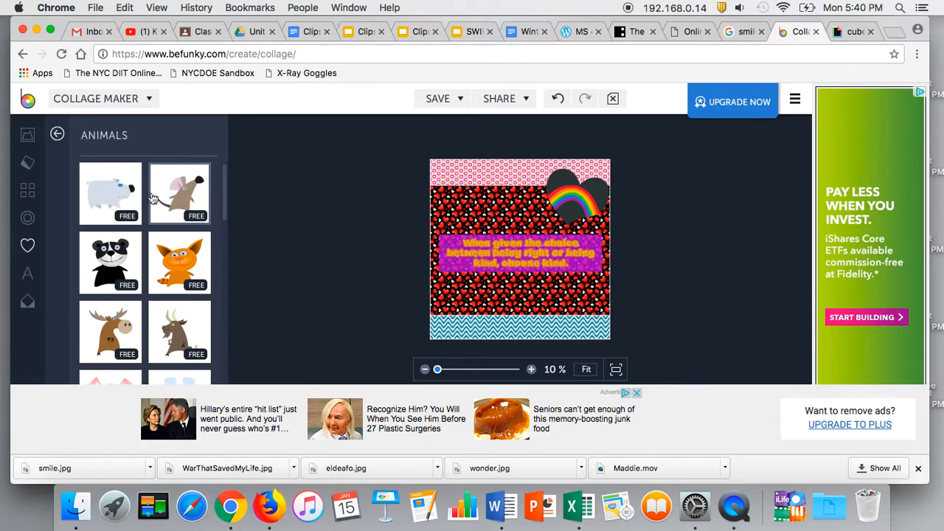
{"action": "left_click", "coordinate": [110, 262]}
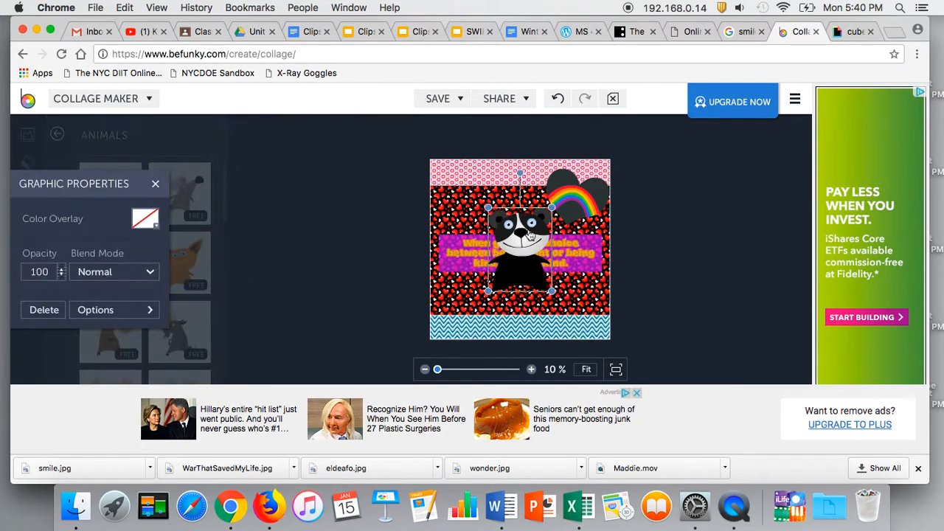
{"action": "left_click_drag", "start_coordinate": [488, 209], "coordinate": [512, 238]}
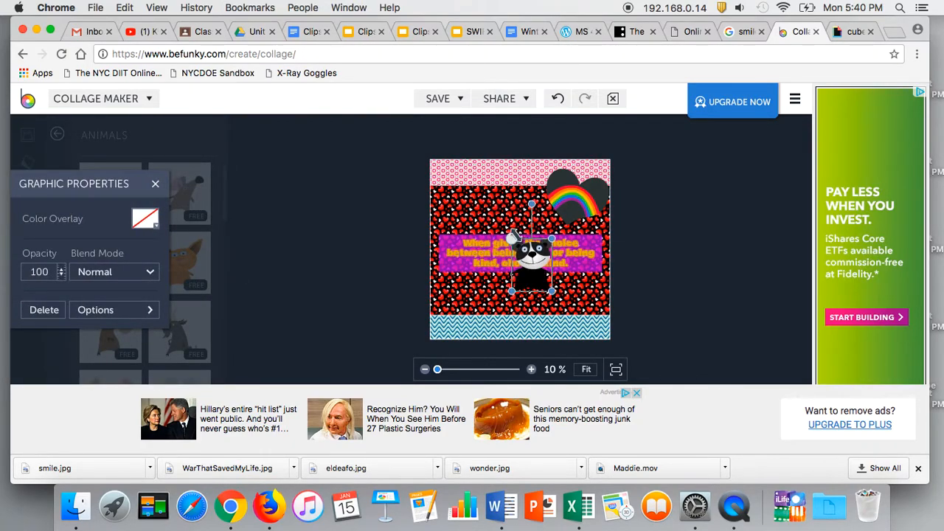
{"action": "left_click_drag", "start_coordinate": [550, 275], "coordinate": [478, 315]}
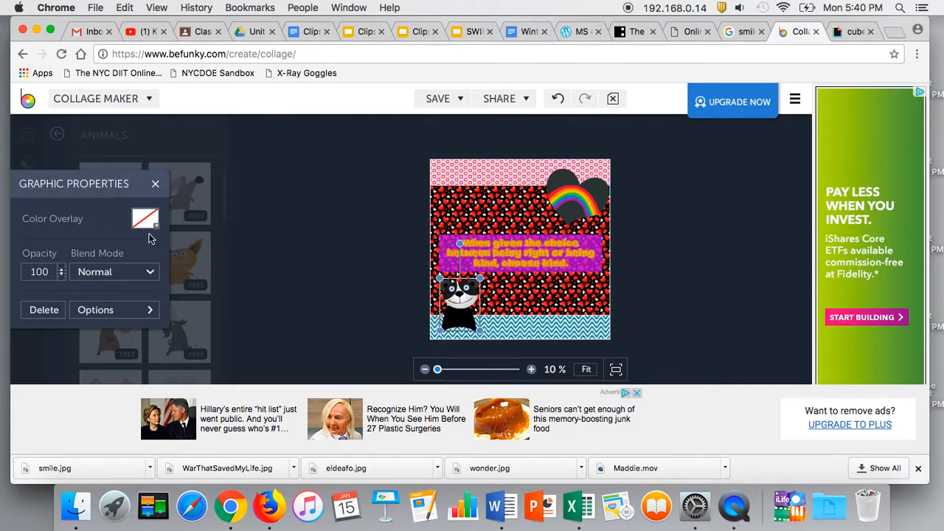
{"action": "left_click", "coordinate": [153, 189]}
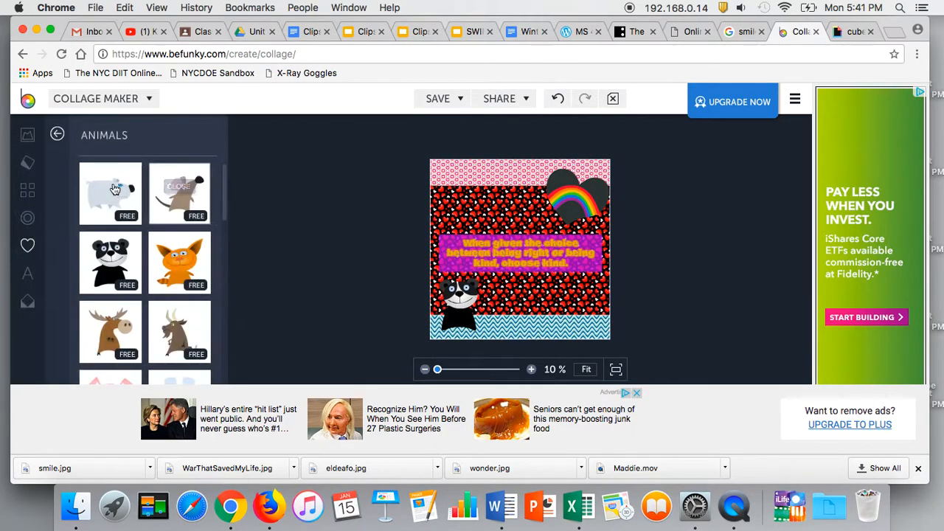
- Add the YES! sticker and shrink it into the collage's bottom-right corner
{"action": "left_click", "coordinate": [56, 133]}
{"action": "scroll", "coordinate": [113, 273], "scroll_direction": "down", "scroll_amount": 12}
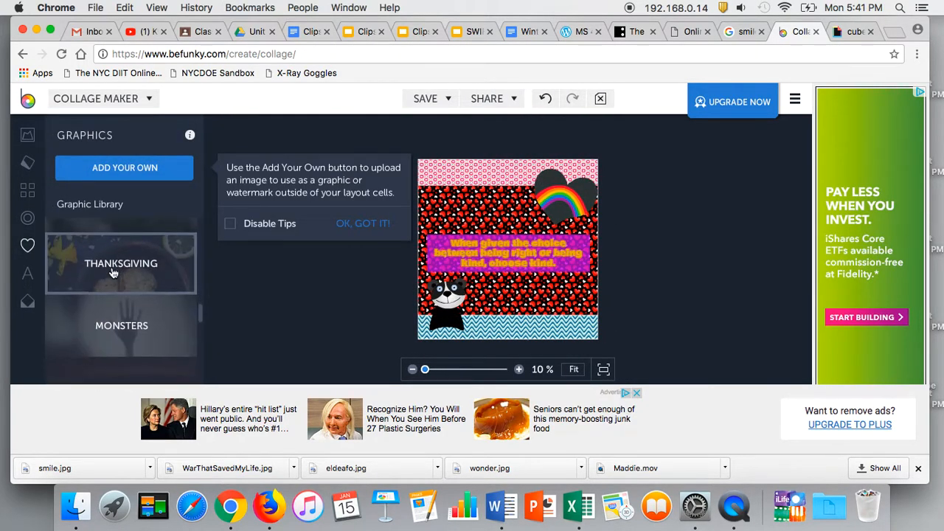
{"action": "scroll", "coordinate": [113, 273], "scroll_direction": "down", "scroll_amount": 4}
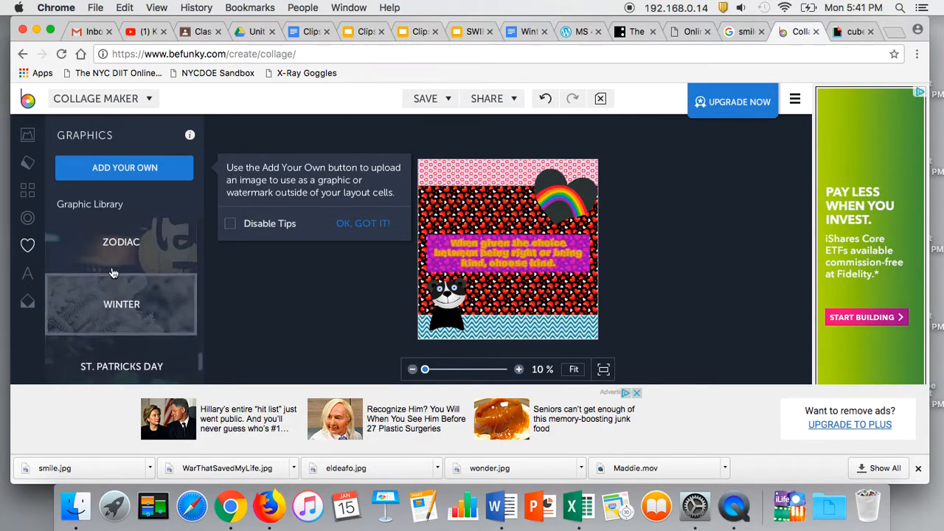
{"action": "scroll", "coordinate": [118, 258], "scroll_direction": "up", "scroll_amount": 2}
{"action": "left_click", "coordinate": [118, 258]}
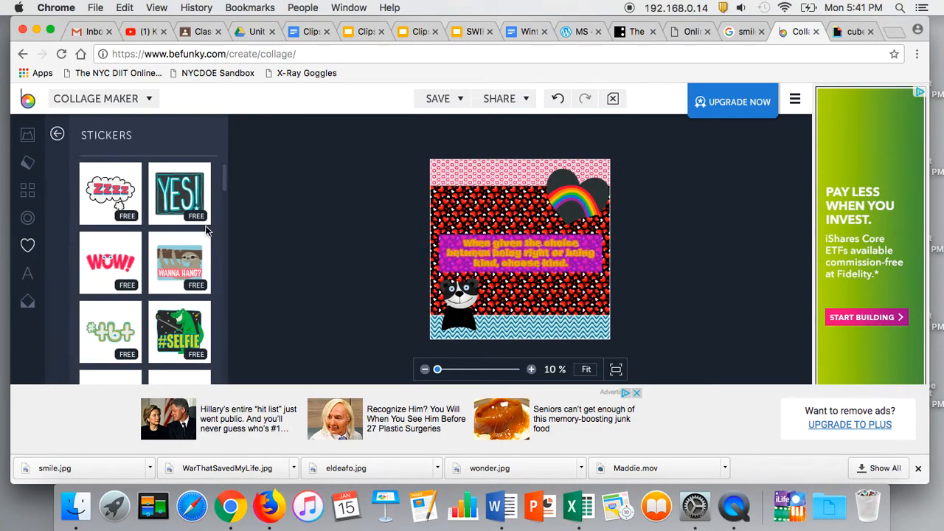
{"action": "left_click", "coordinate": [184, 191]}
{"action": "left_click_drag", "start_coordinate": [177, 192], "coordinate": [519, 317]}
{"action": "left_click", "coordinate": [193, 191]}
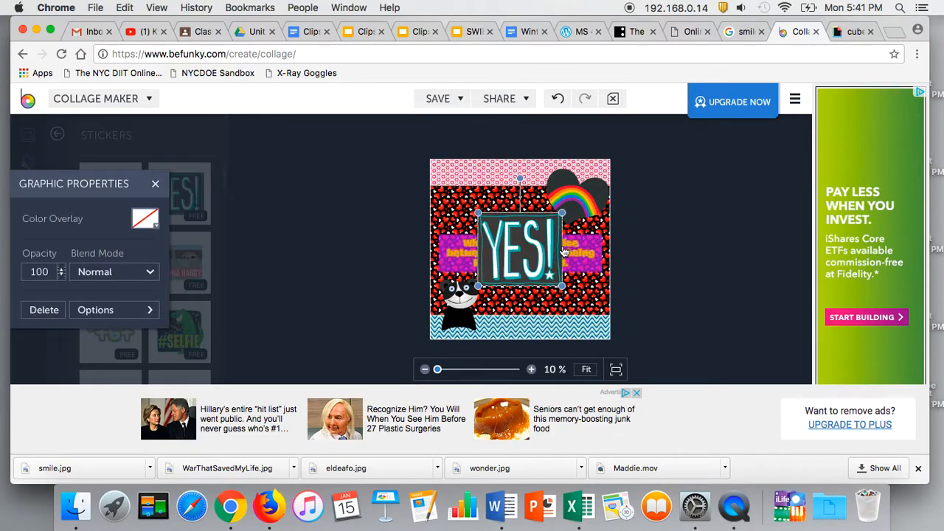
{"action": "left_click_drag", "start_coordinate": [478, 213], "coordinate": [574, 321]}
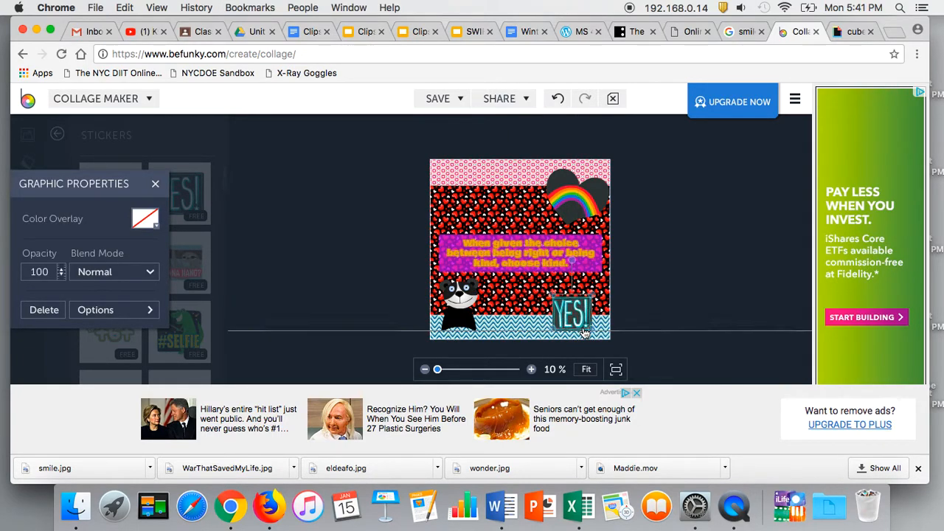
- Save the collage to Downloads as the JPG FavQuote, then switch to the Gmail tab
{"action": "left_click", "coordinate": [443, 99]}
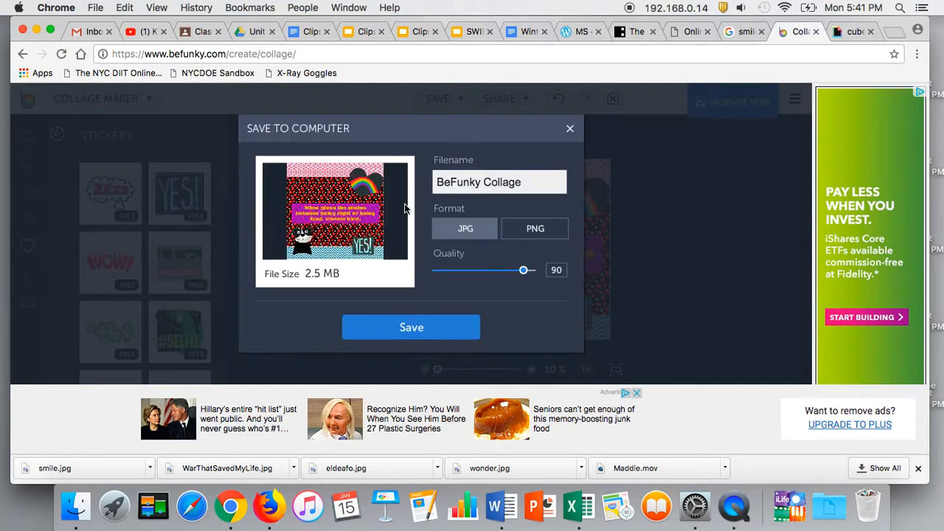
{"action": "triple_click", "coordinate": [483, 182]}
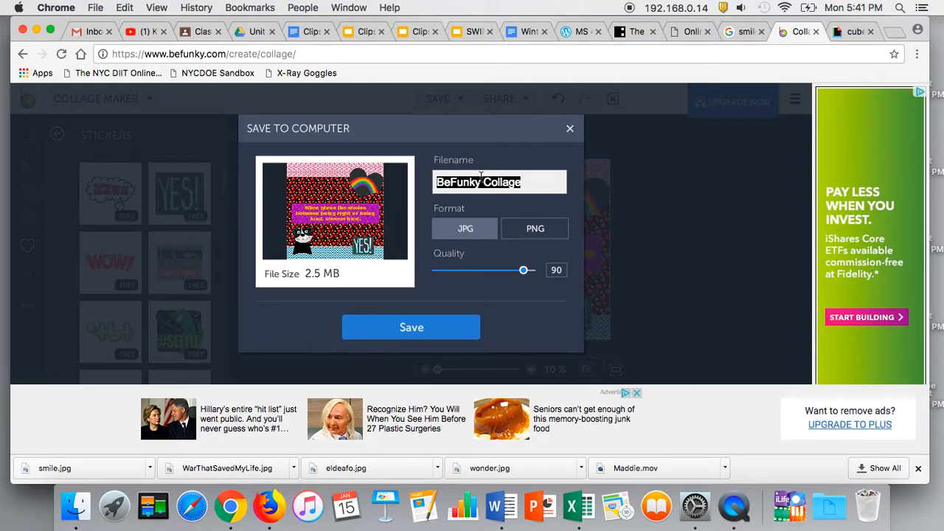
{"action": "key", "text": "BackSpace"}
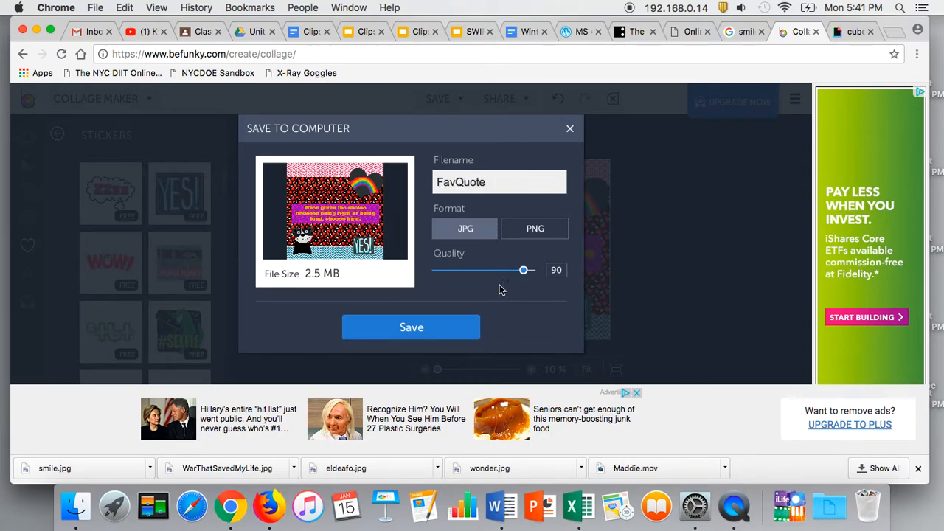
{"action": "left_click", "coordinate": [413, 331]}
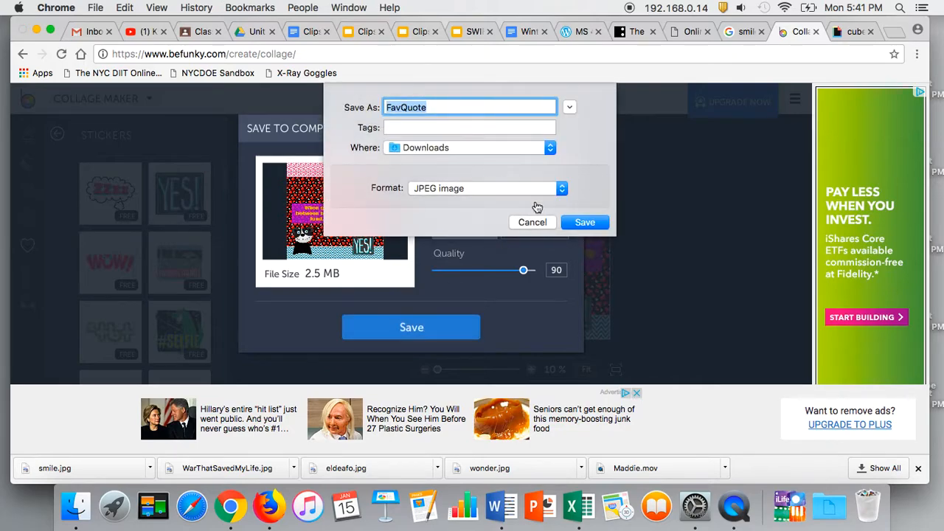
{"action": "left_click", "coordinate": [585, 219]}
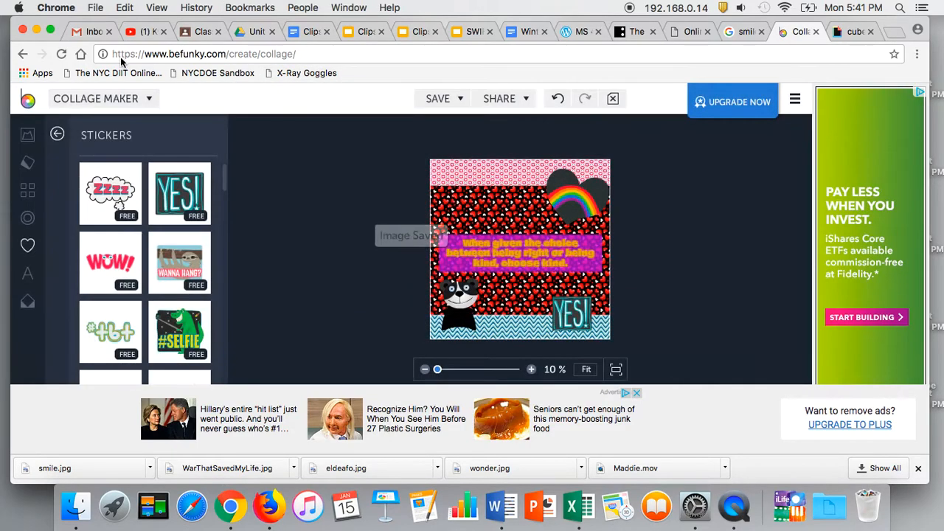
{"action": "left_click", "coordinate": [85, 31]}
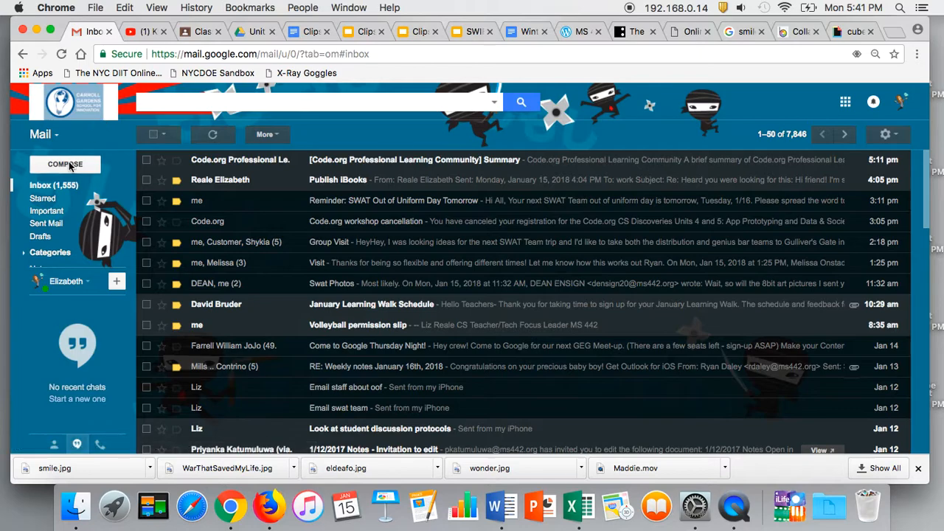
- Start a new email to the suggested recipient with the subject 'book trailer'
{"action": "left_click", "coordinate": [66, 165]}
{"action": "type", "text": "ereale"}
{"action": "key", "text": "Return"}
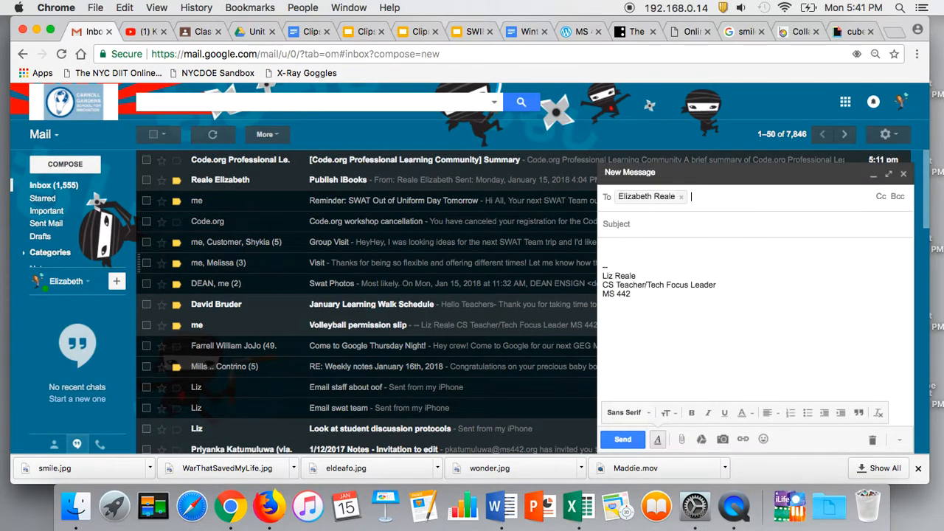
{"action": "left_click", "coordinate": [656, 222]}
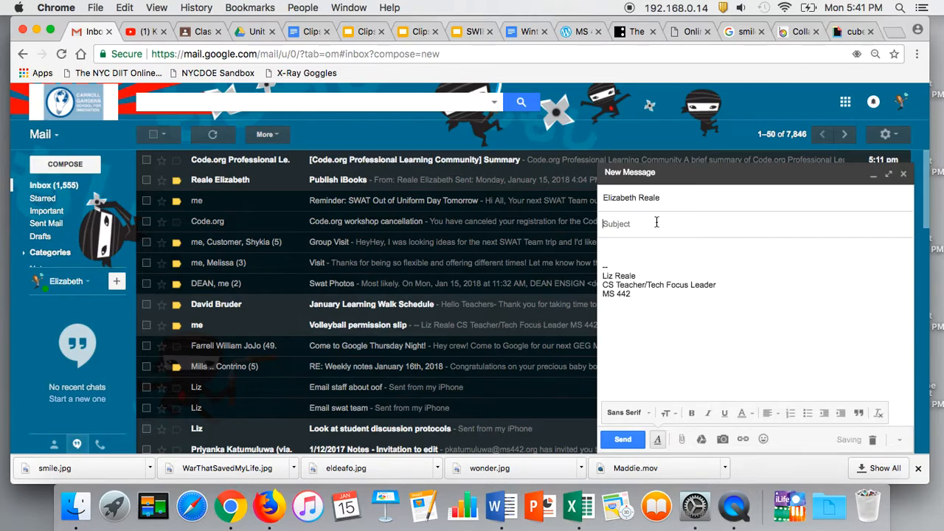
{"action": "type", "text": "book trailer"}
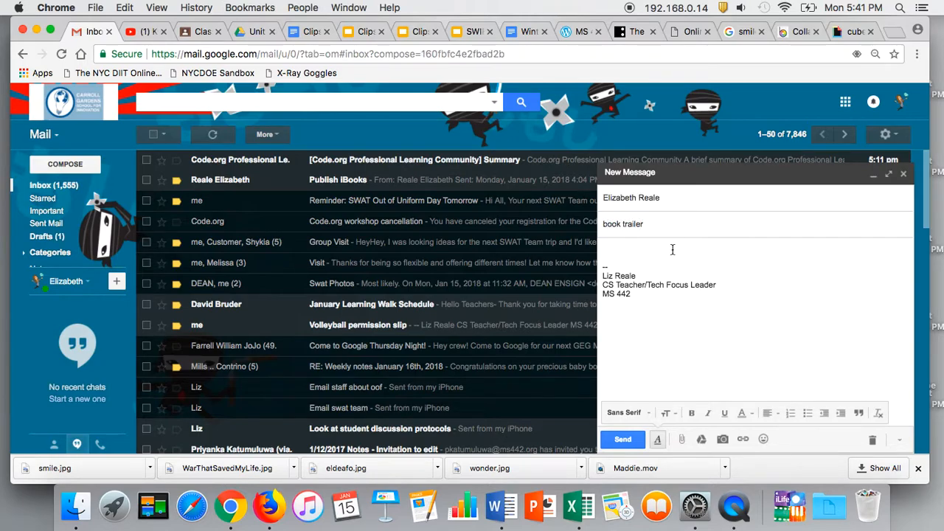
{"action": "left_click", "coordinate": [665, 246]}
- Attach FavQuote.jpg and SimilarBooks.jpg and send the email
{"action": "left_click", "coordinate": [681, 438]}
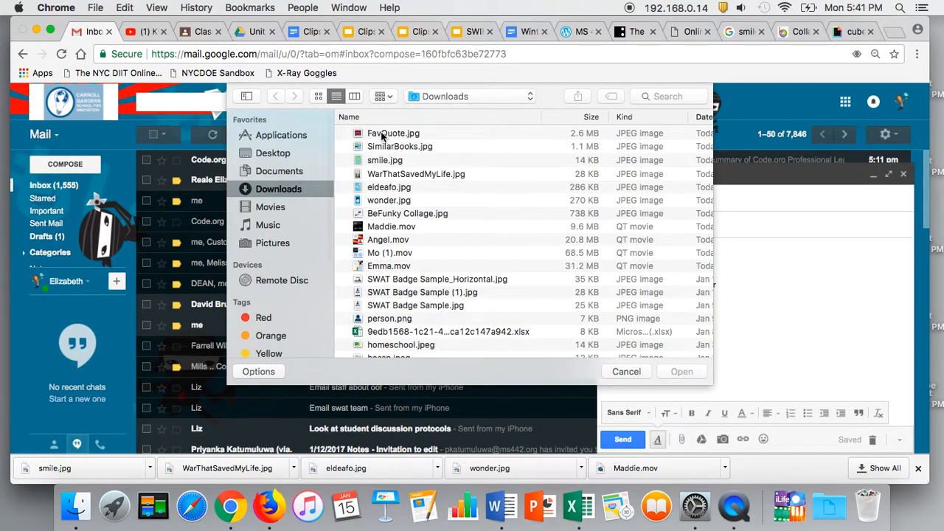
{"action": "left_click", "coordinate": [383, 134]}
{"action": "key", "text": "shift+Down"}
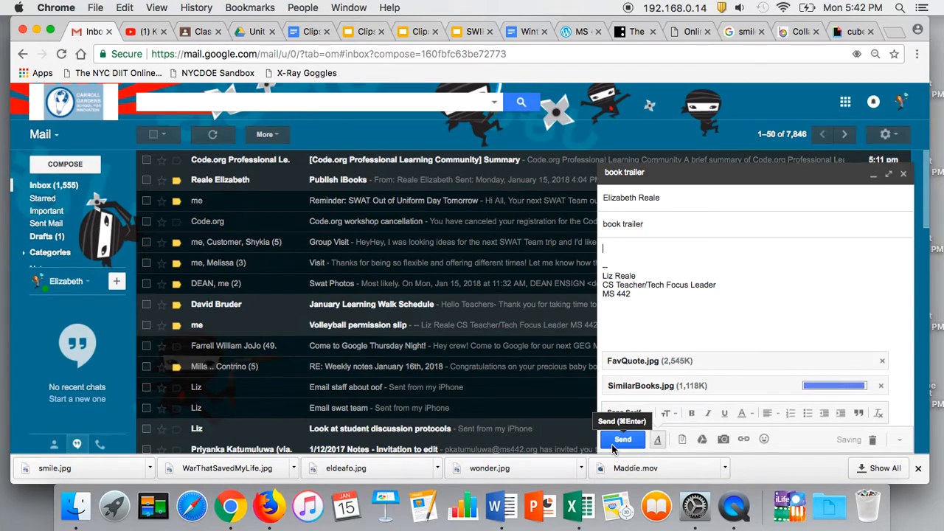
{"action": "left_click", "coordinate": [611, 444]}
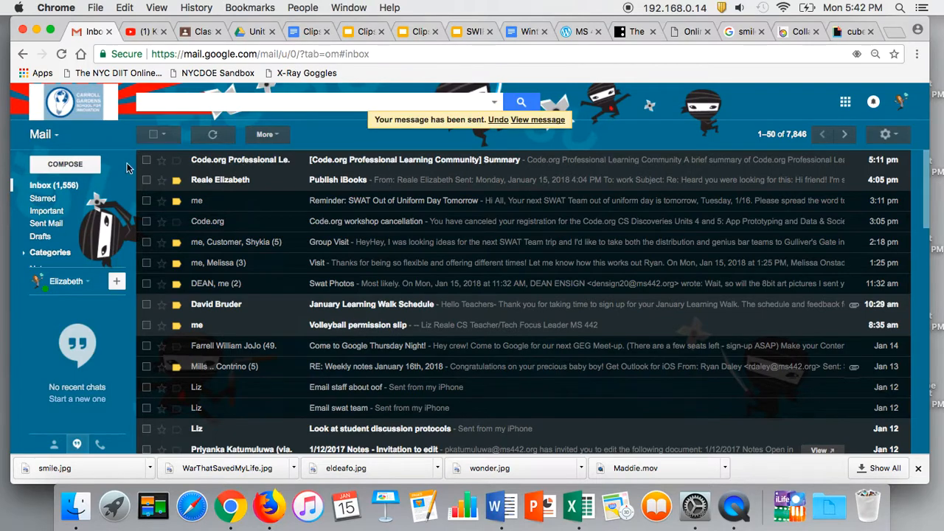
- Open the sent 'book trailer' message to view both attached collages
{"action": "left_click", "coordinate": [71, 189]}
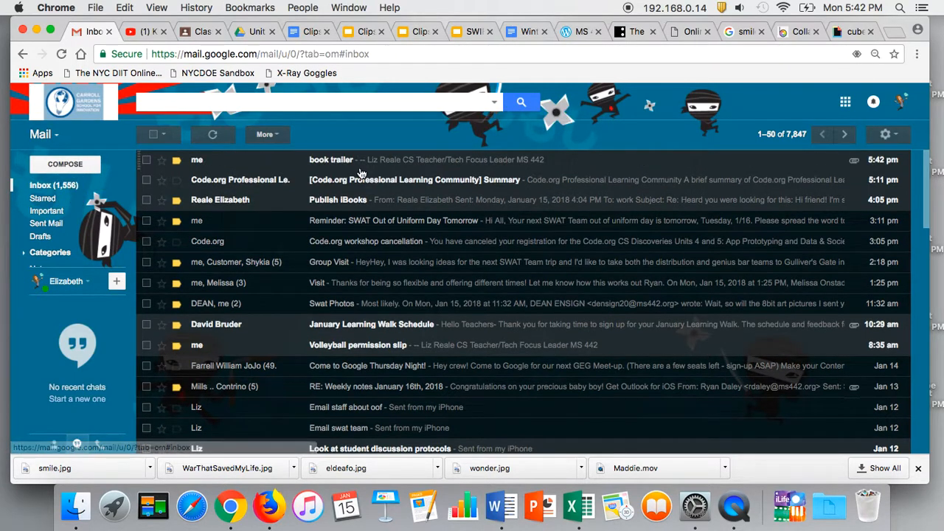
{"action": "left_click", "coordinate": [417, 164]}
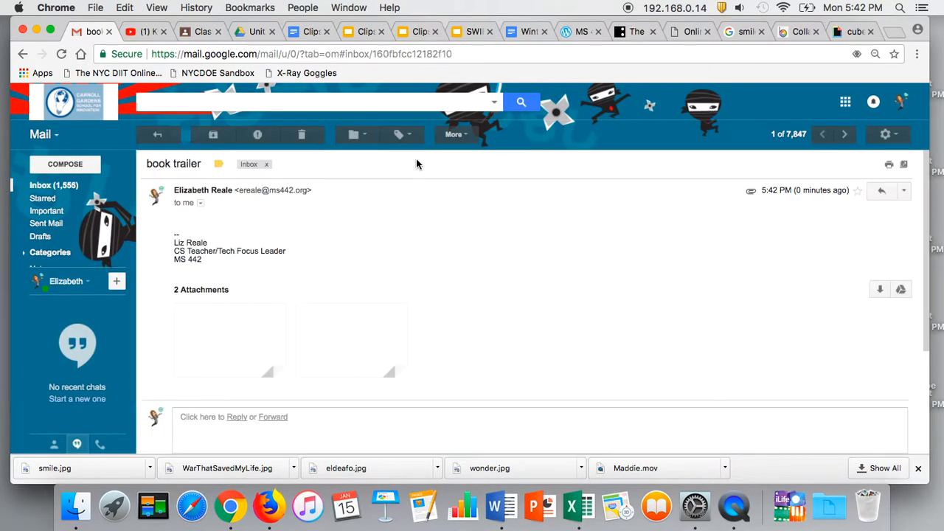
{"action": "mouse_move", "coordinate": [233, 376]}
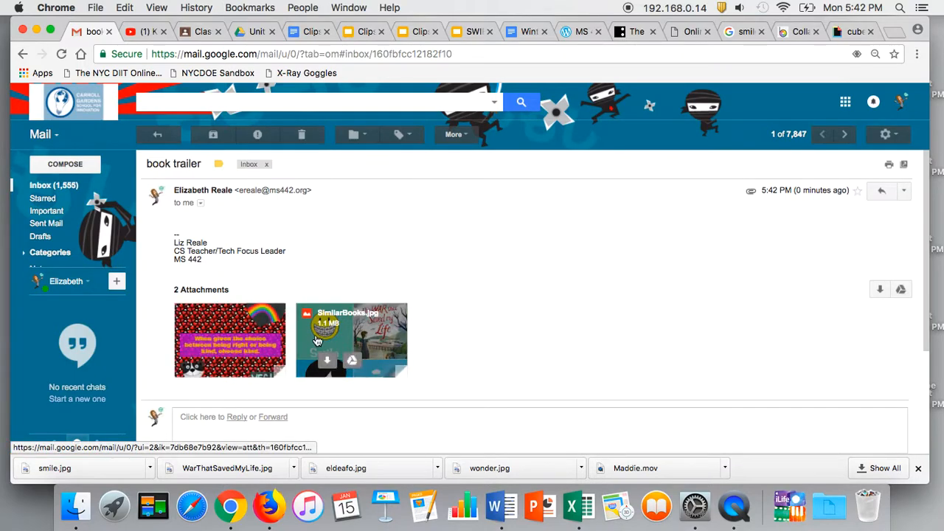